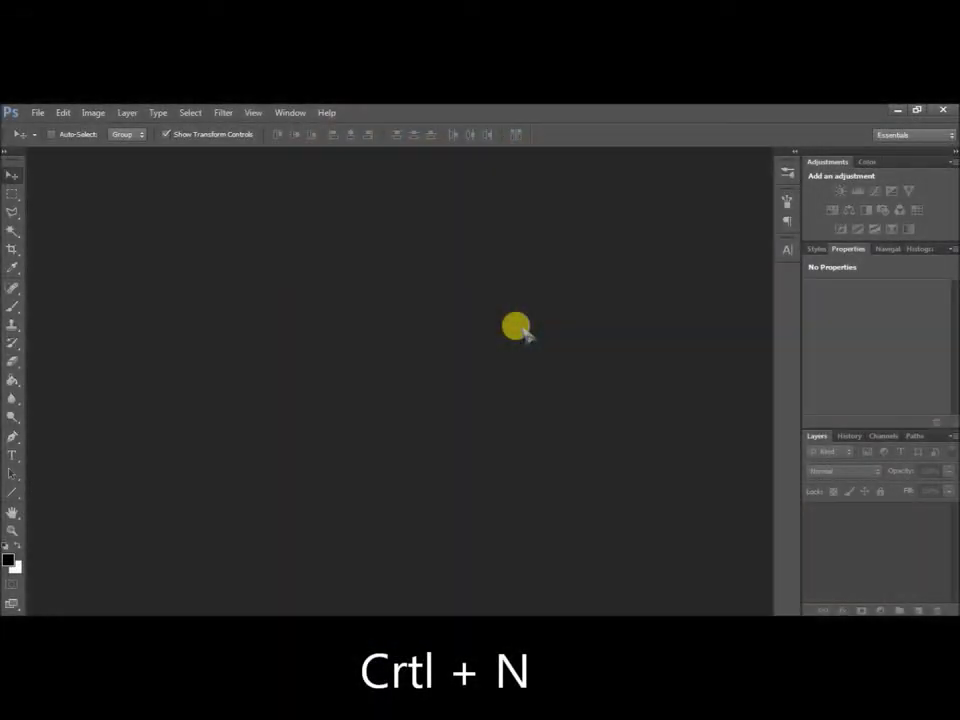
- Create a new white U.S. Paper document, 11 × 8 inches at 300 ppi
key(ctrl+n)
click(498, 286)
click(505, 311)
click(444, 243)
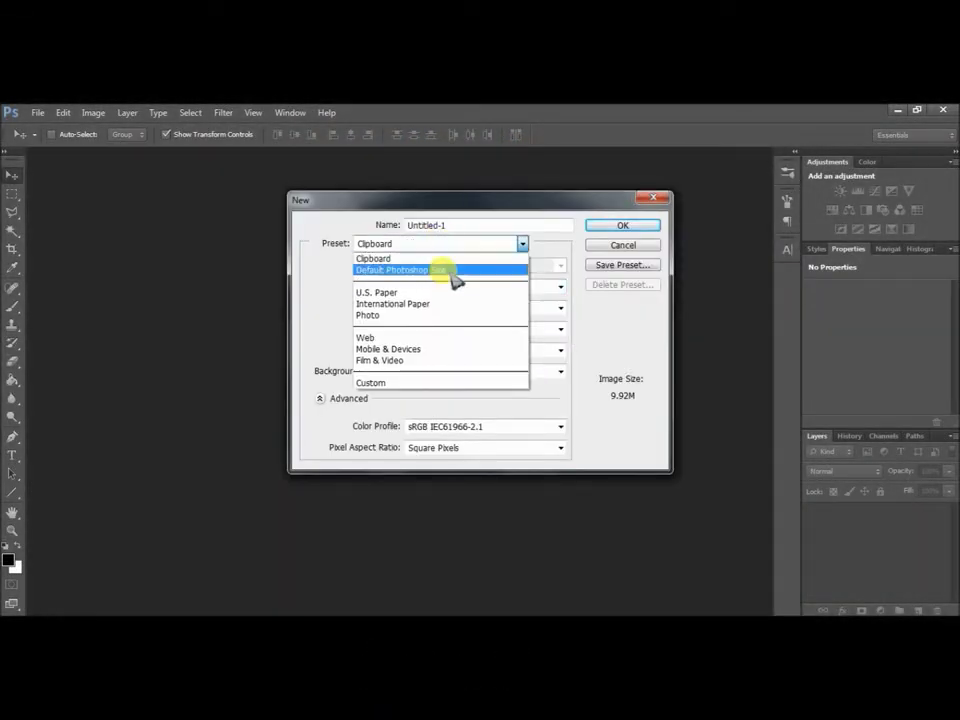
click(425, 293)
drag(460, 288, 364, 292)
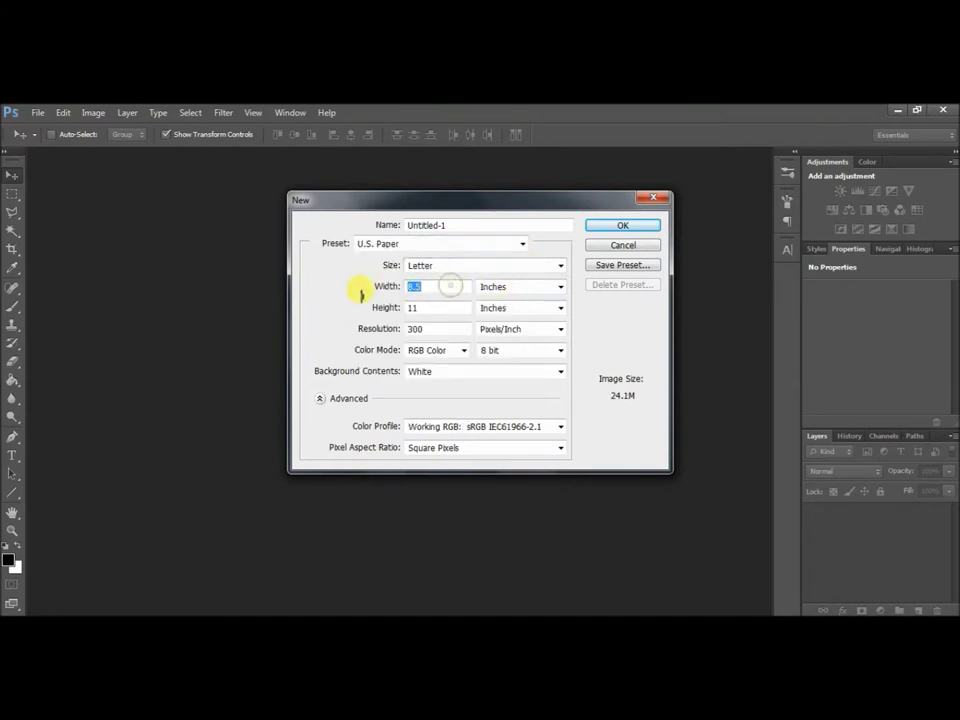
text(11)
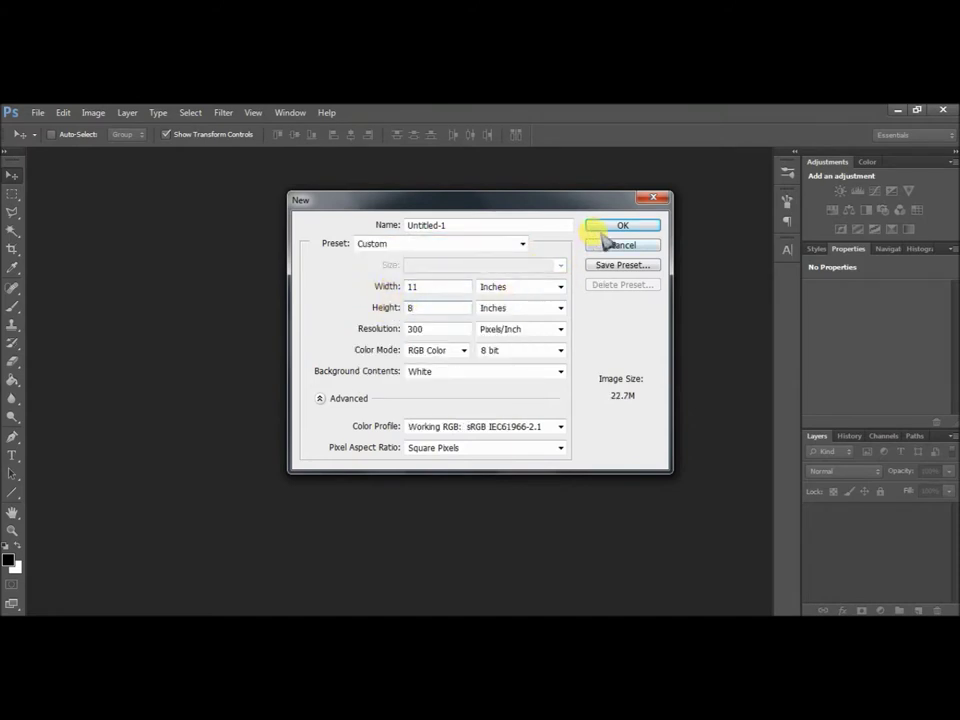
click(603, 244)
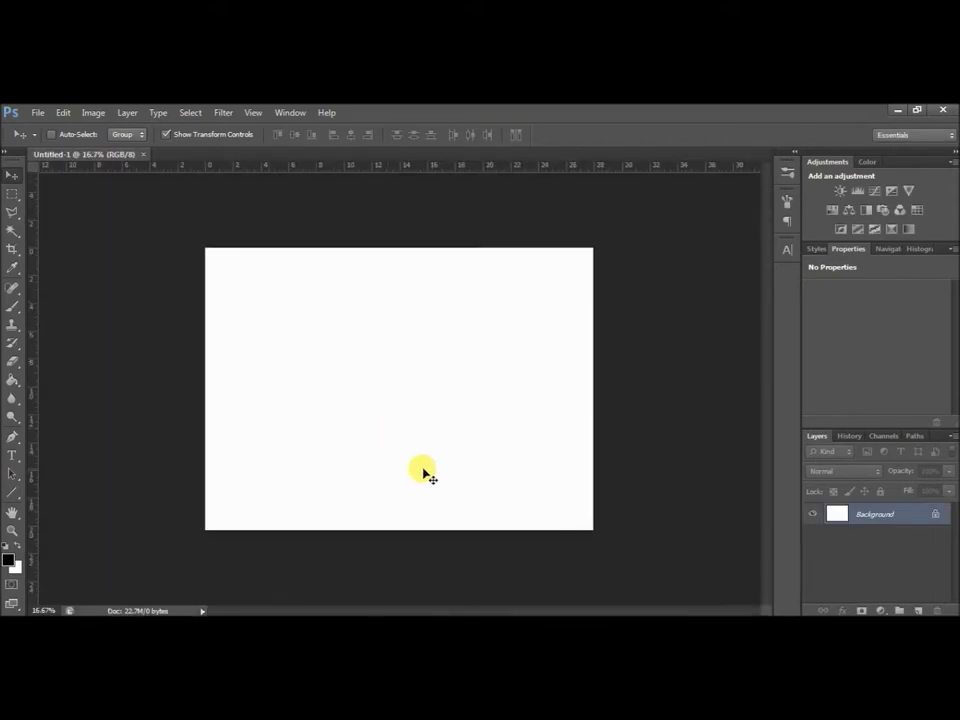
- Convert the Background into an editable Layer 0
right_click(875, 522)
click(855, 399)
click(596, 271)
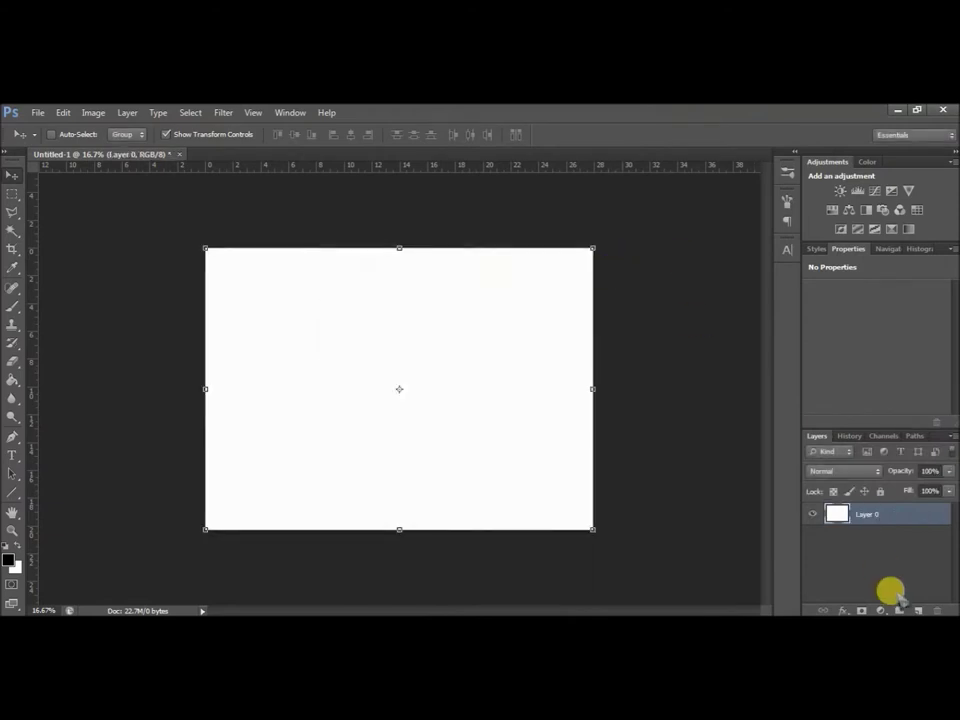
click(860, 608)
key(ctrl+z)
- Add a reversed radial Gradient fill layer with scale raised to about 159%
click(880, 609)
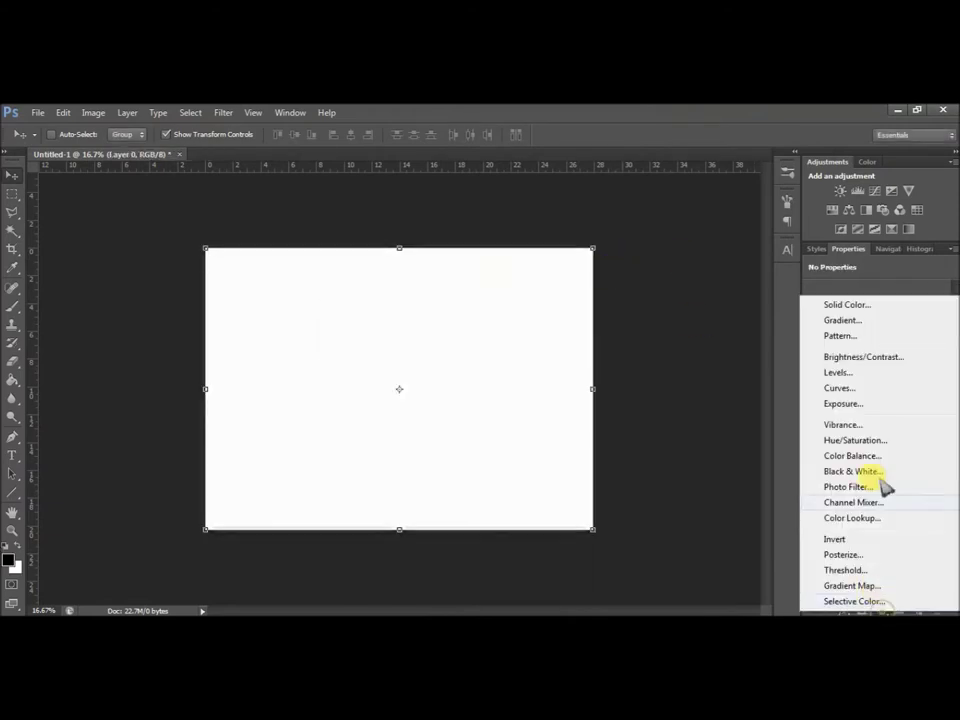
click(845, 320)
click(510, 326)
drag(520, 345, 489, 349)
click(481, 344)
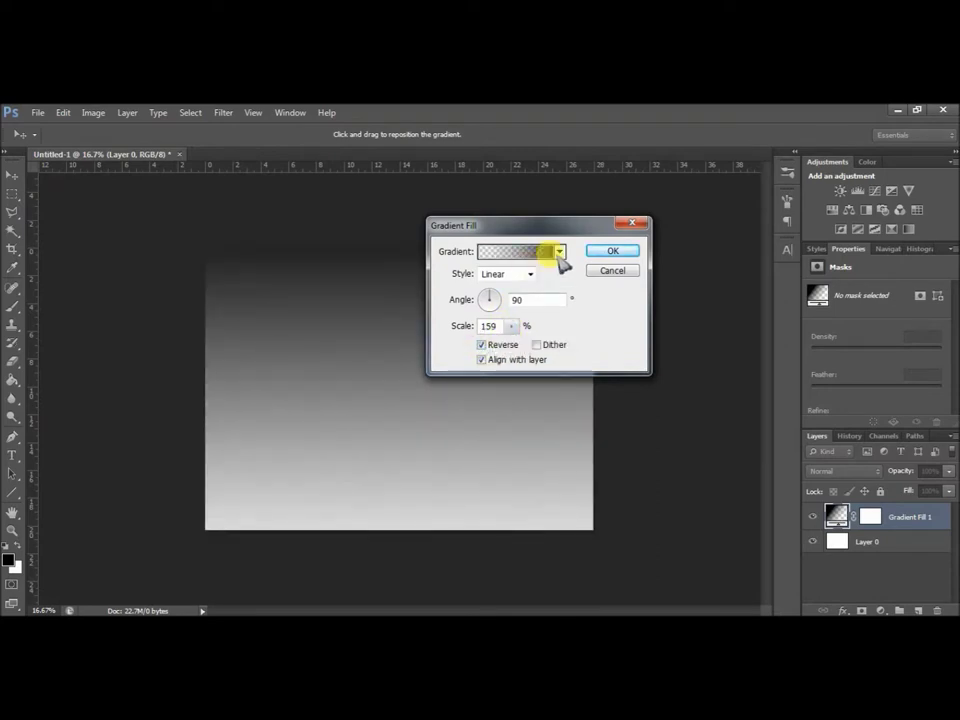
click(528, 274)
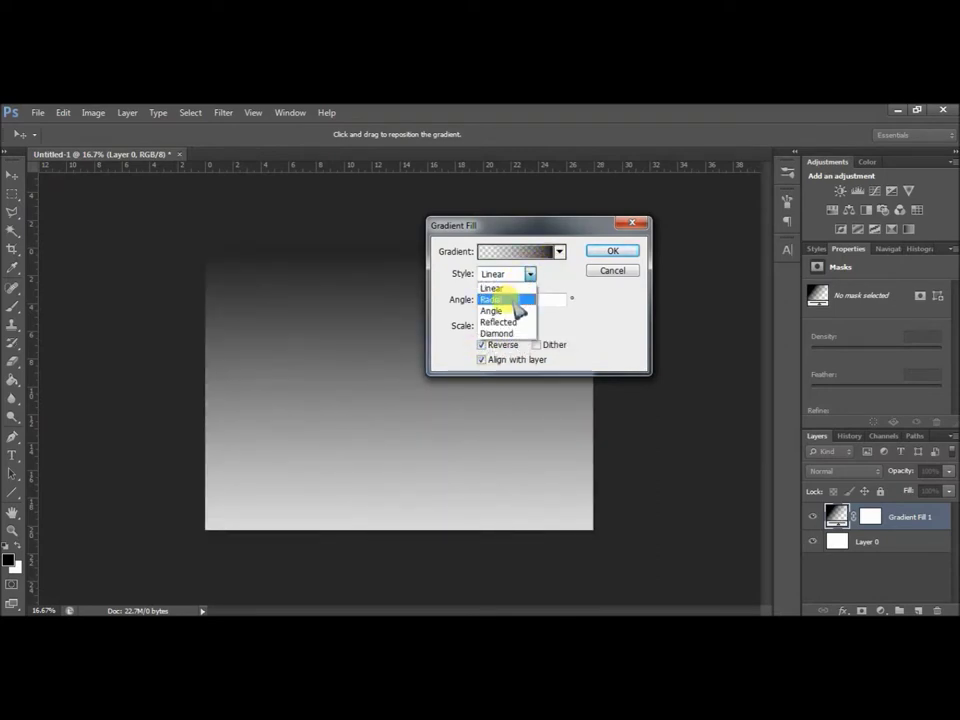
click(505, 300)
mouse_move(517, 333)
mouse_down()
mouse_move(513, 340)
mouse_move(497, 327)
mouse_up()
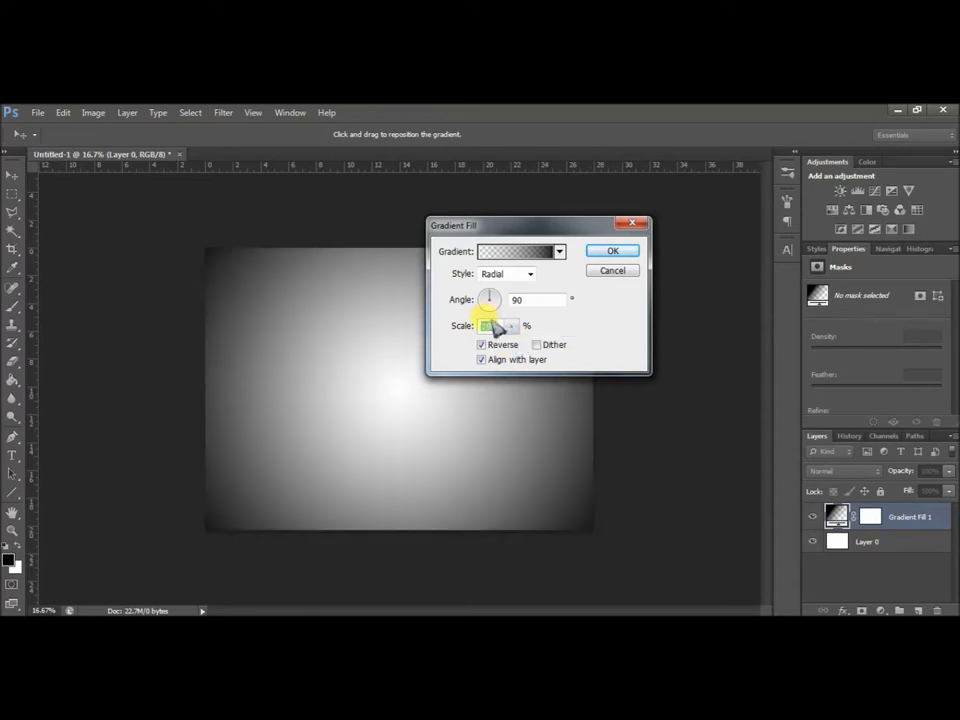
click(613, 251)
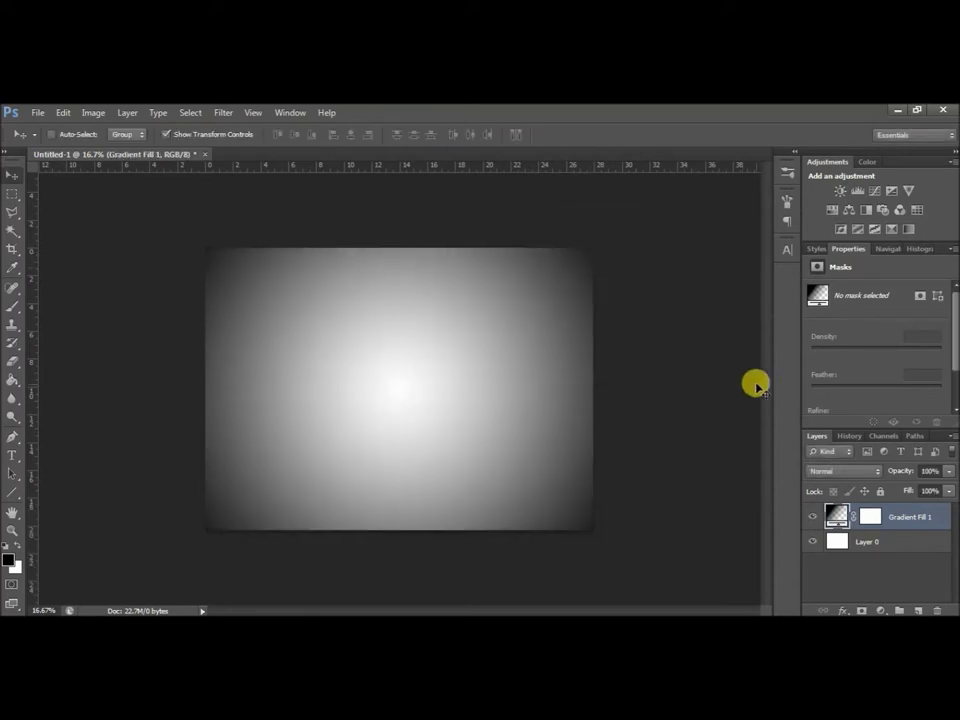
key(alt+Tab)
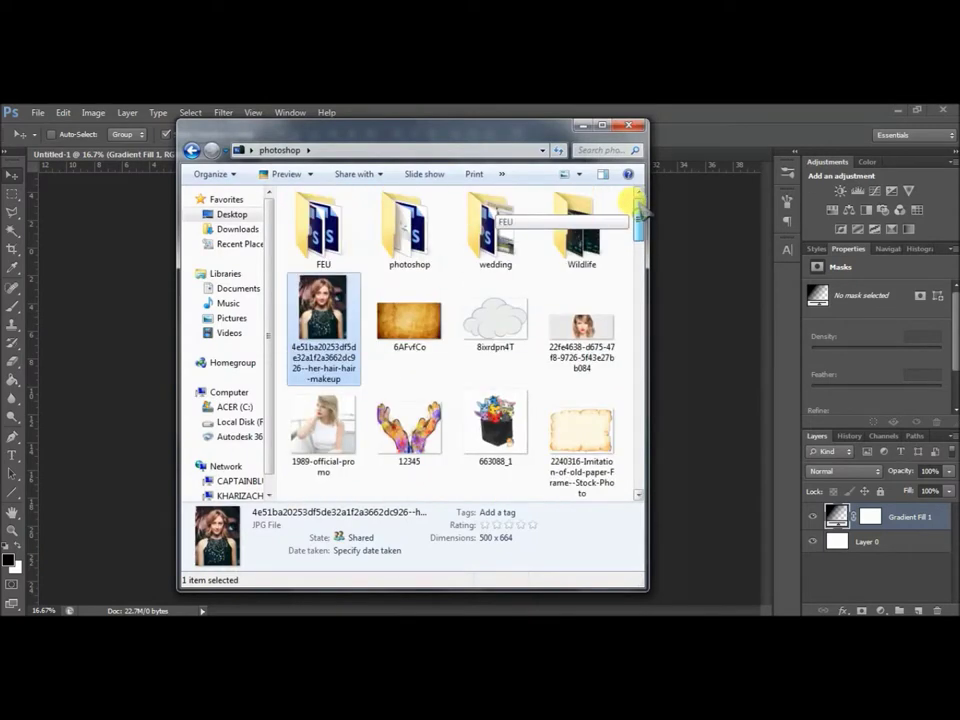
- Place the woman's portrait photo onto the canvas
drag(520, 333, 681, 326)
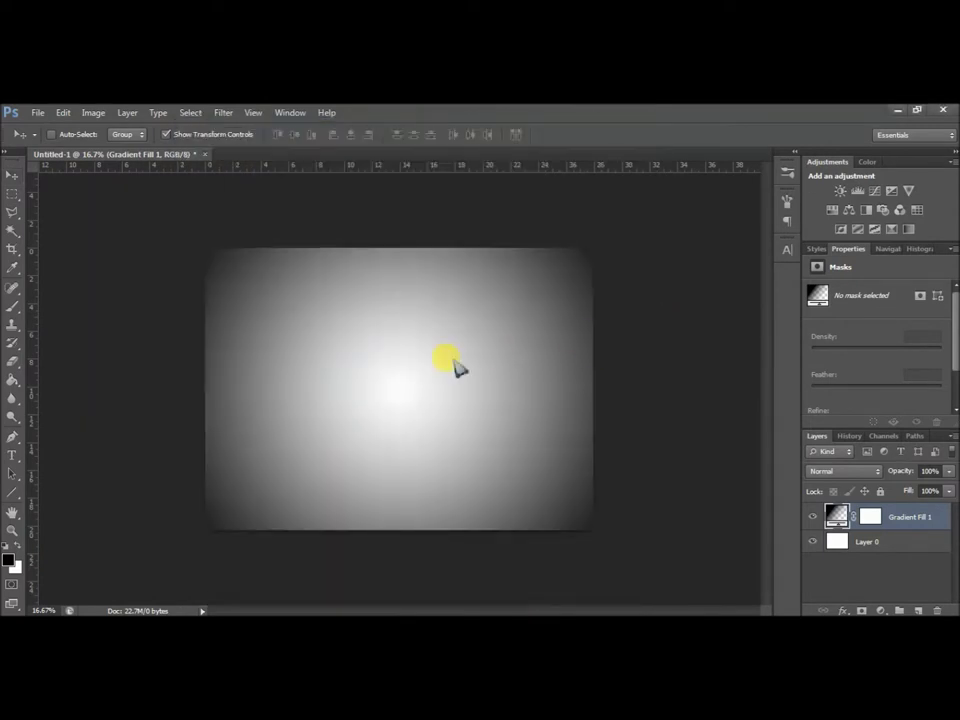
key(ctrl+plus)
key(ctrl+minus)
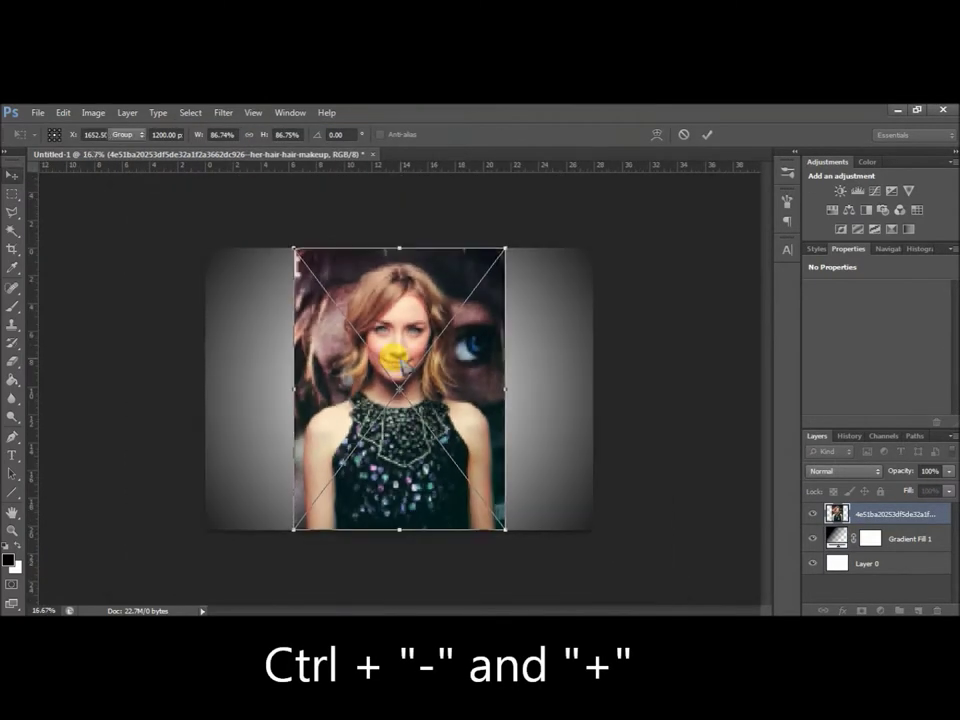
key(Return)
- Shrink the photo proportionally, centre it, and add a layer mask
drag(295, 244, 324, 289)
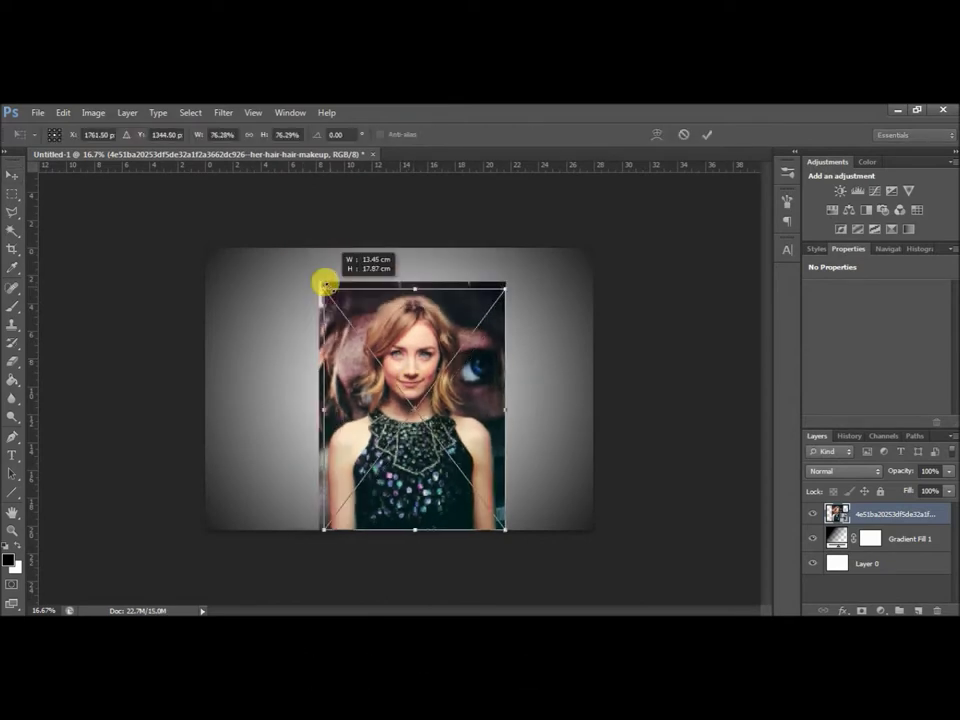
drag(388, 351, 376, 326)
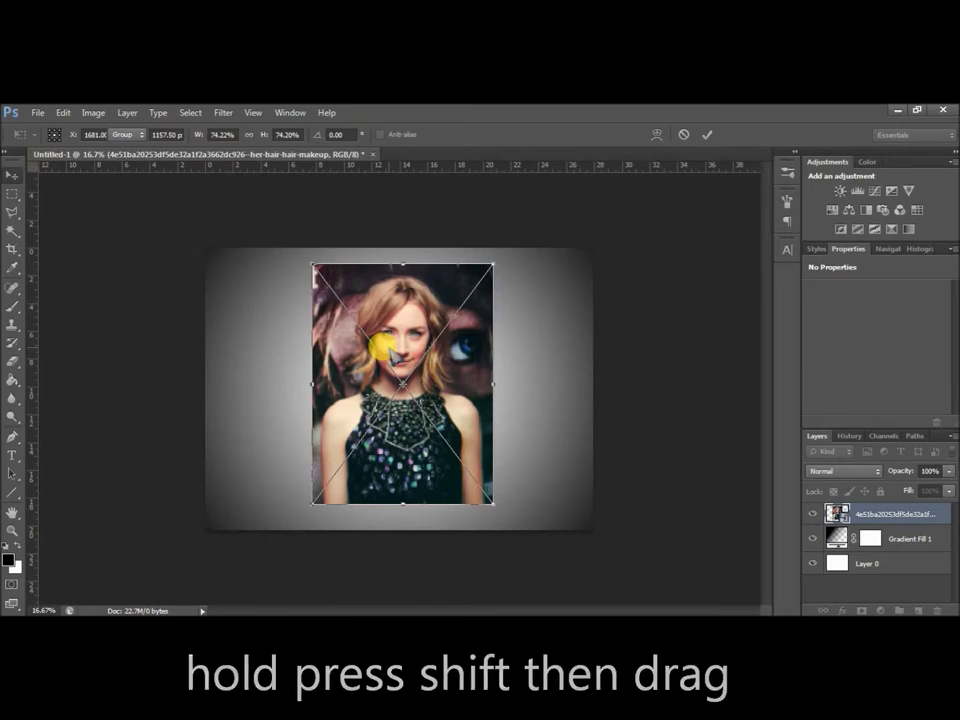
key(Return)
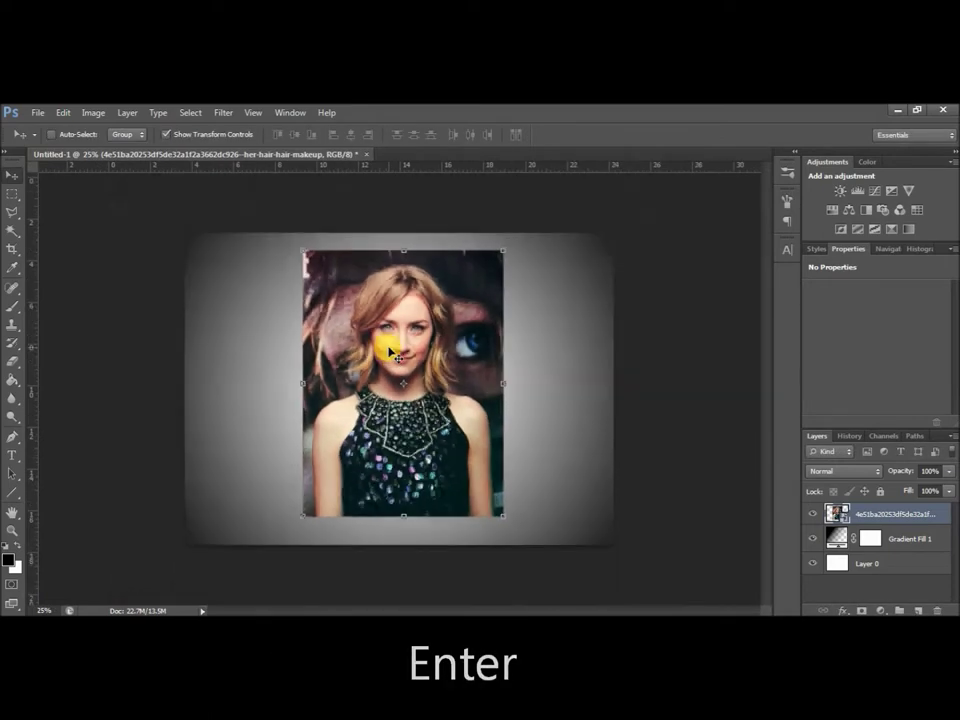
scroll(390, 352, up, 1)
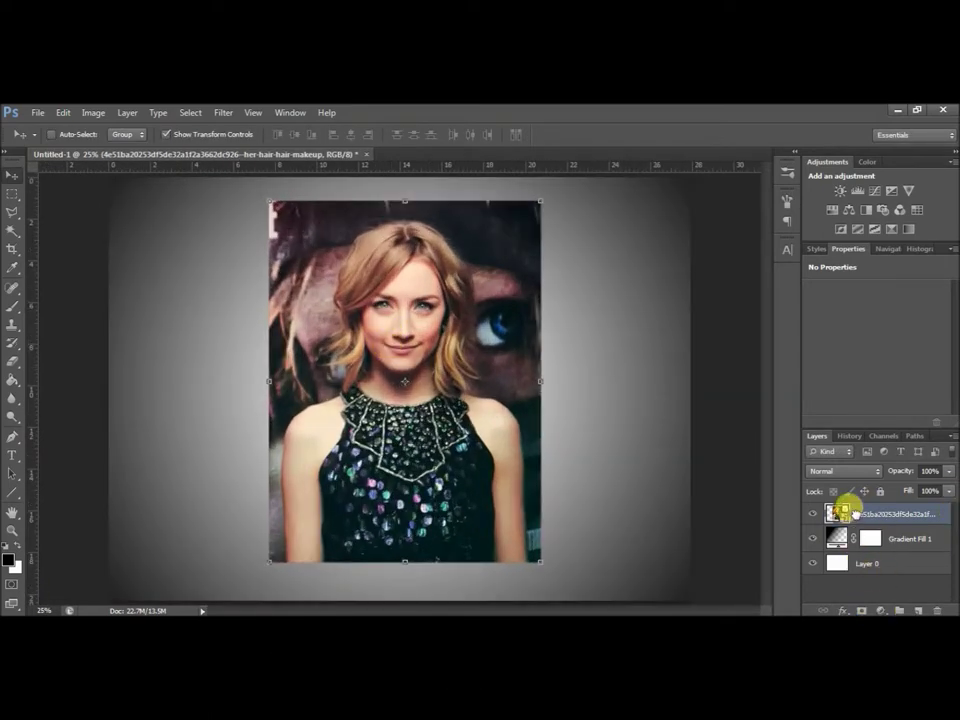
click(861, 610)
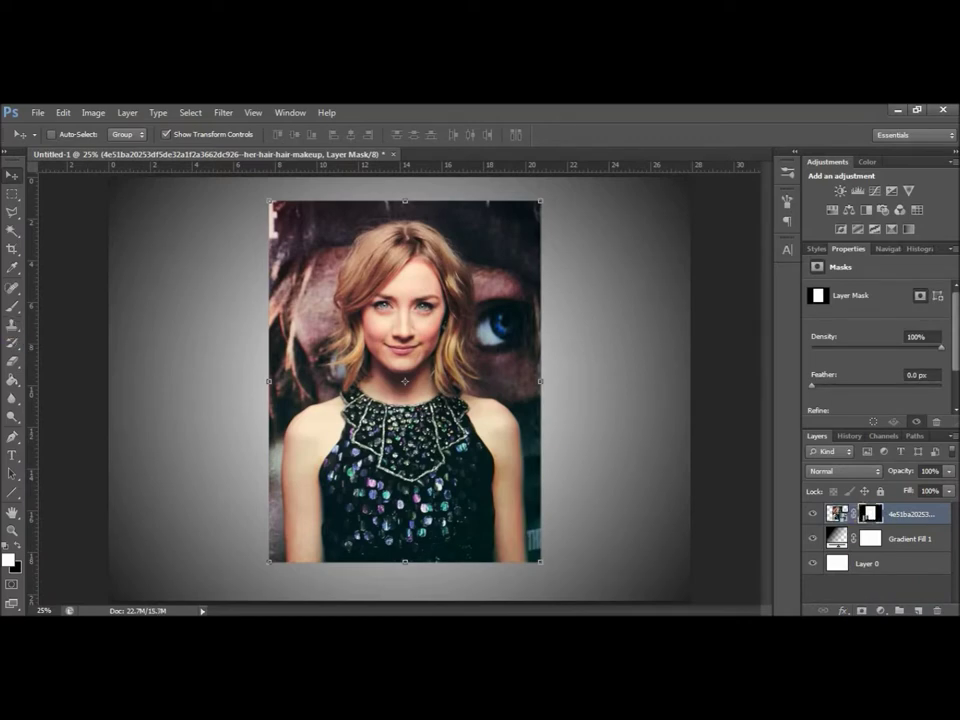
- Fill the portrait's mask with black and set up a white textured brush
click(12, 379)
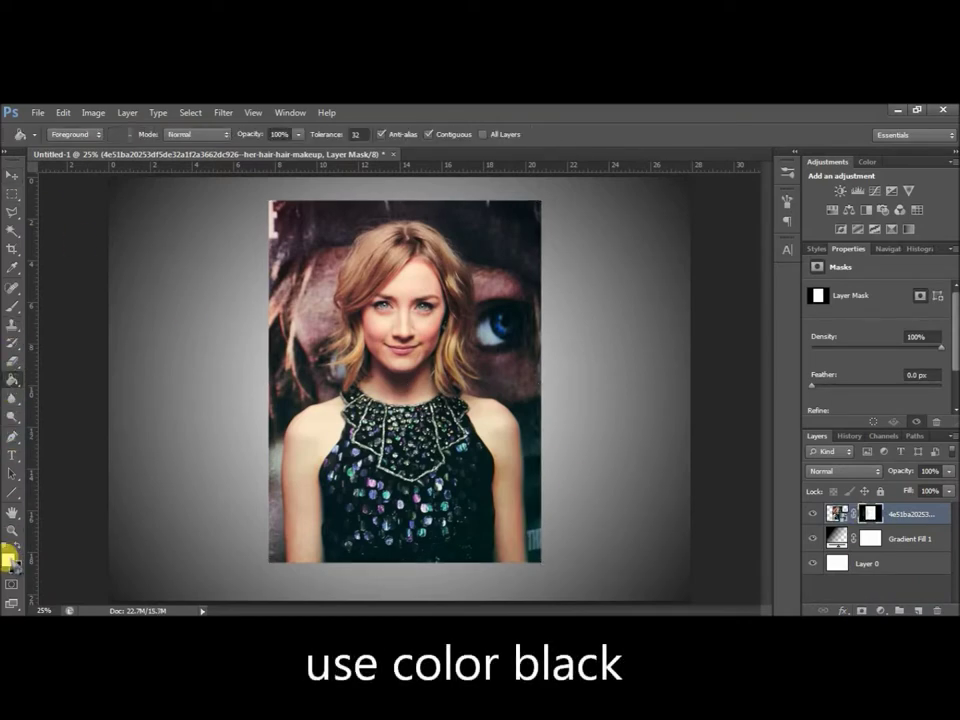
click(401, 479)
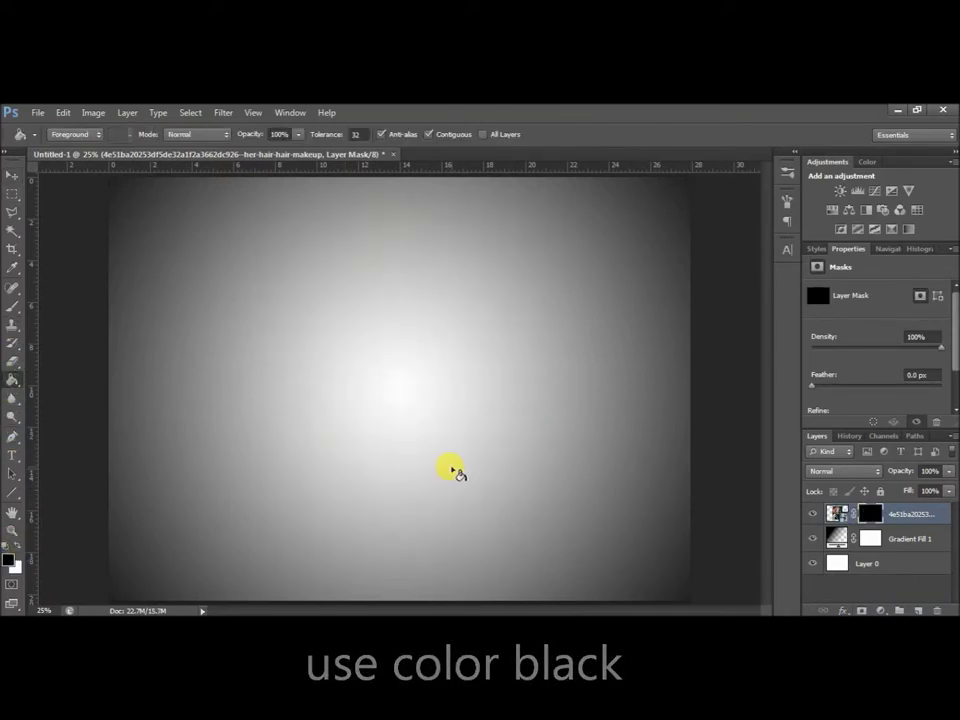
click(12, 305)
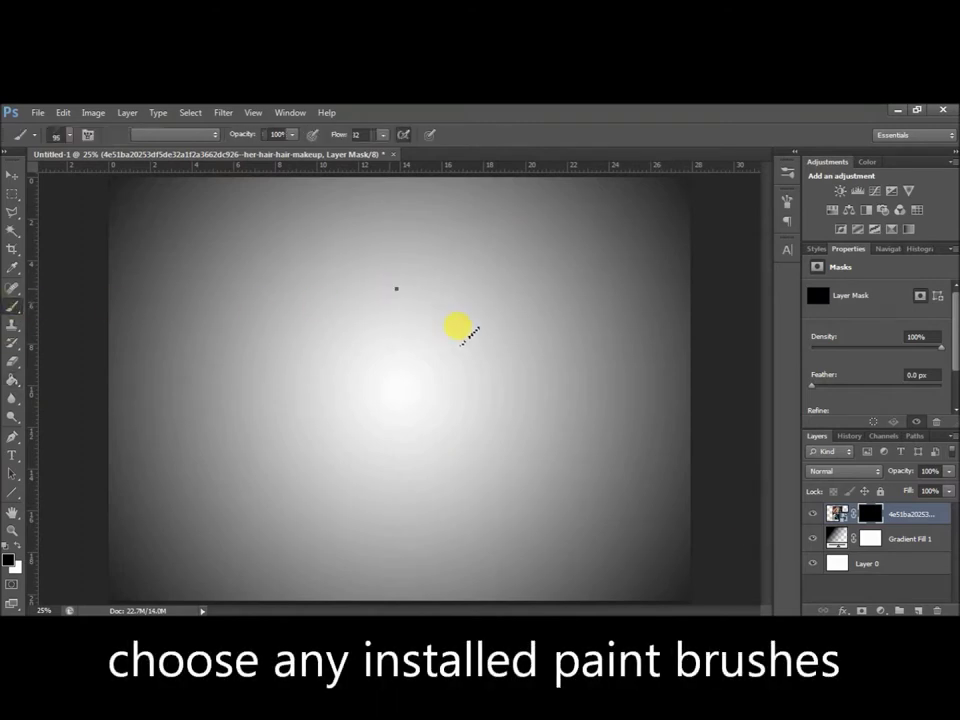
right_click(440, 332)
mouse_move(778, 466)
mouse_down()
mouse_move(774, 521)
mouse_move(769, 514)
mouse_move(782, 482)
mouse_move(780, 516)
mouse_up()
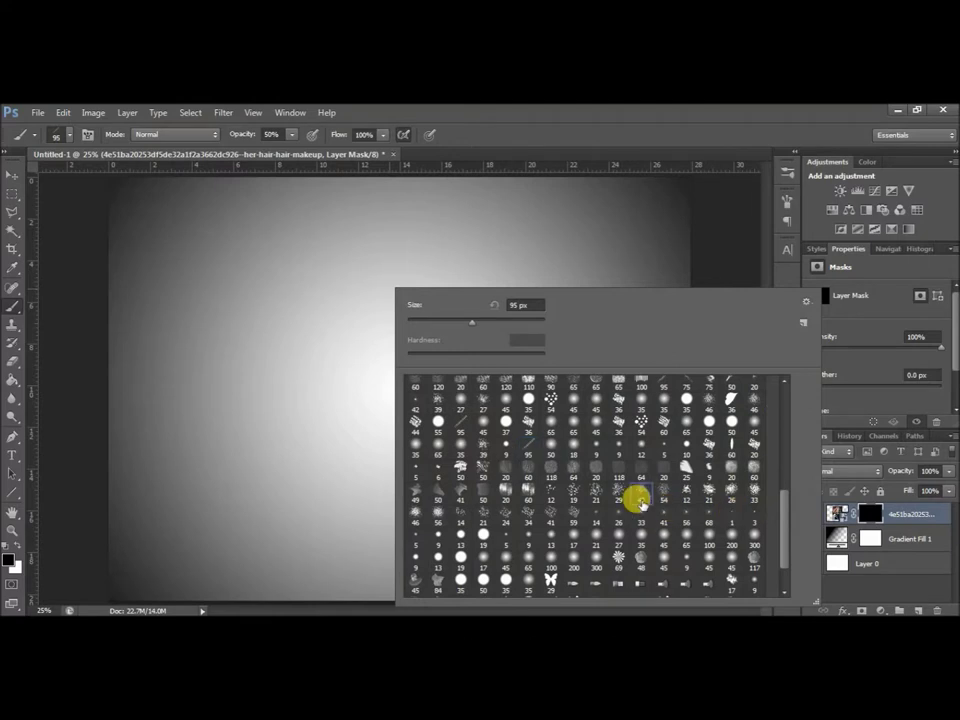
click(366, 304)
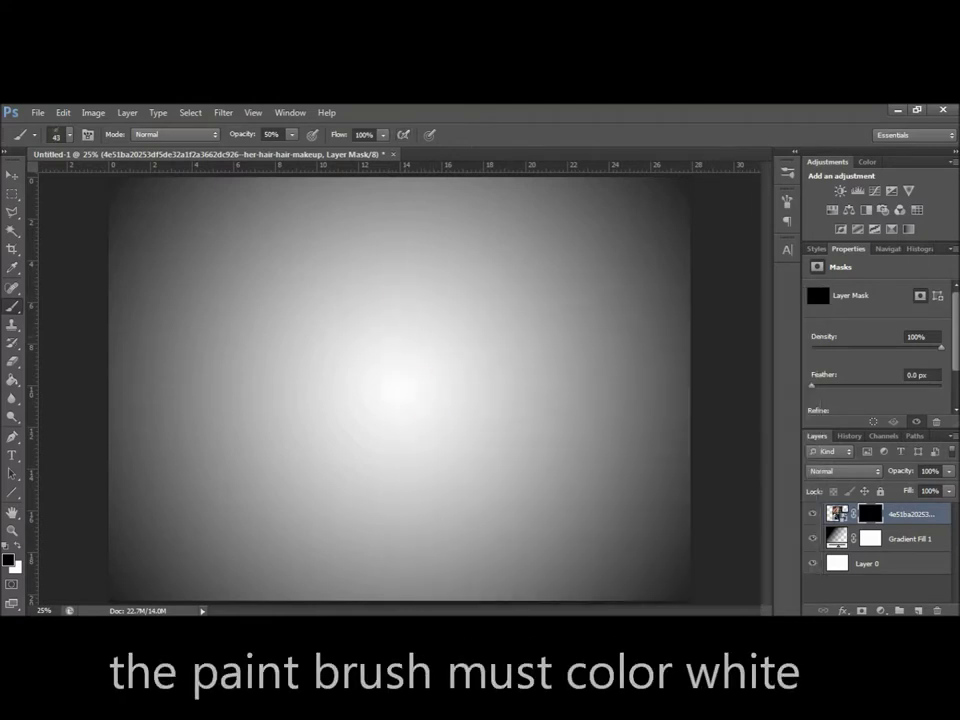
click(19, 552)
- Try several test strokes on the mask, adjusting brush size and undoing each
drag(392, 261, 476, 465)
key(ctrl+z)
right_click(435, 301)
drag(268, 274, 441, 399)
key(ctrl+z)
right_click(378, 258)
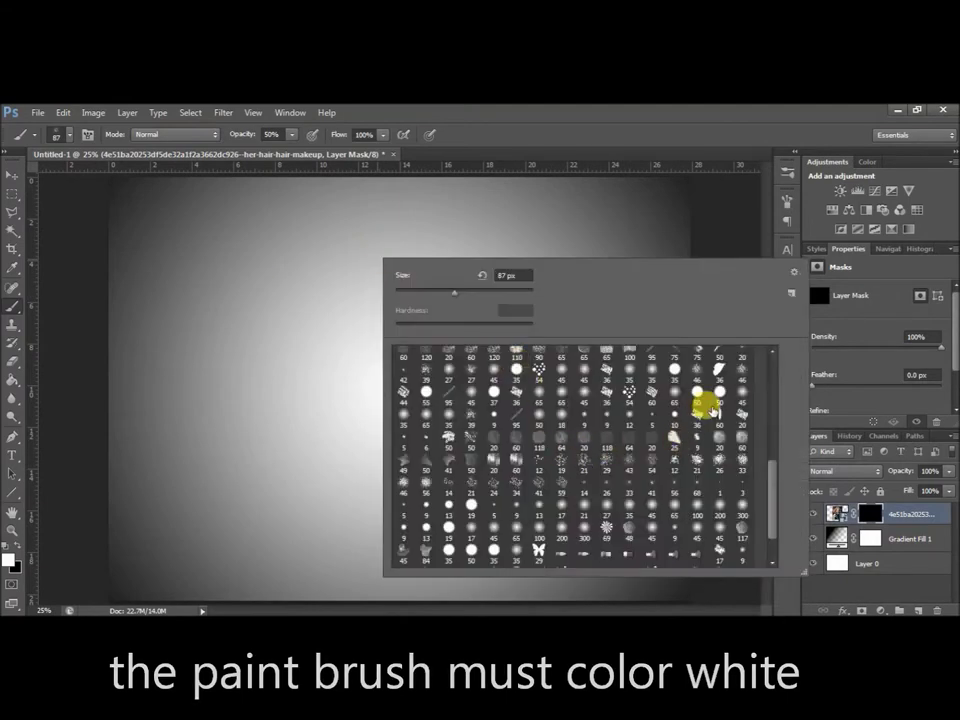
drag(339, 313, 414, 444)
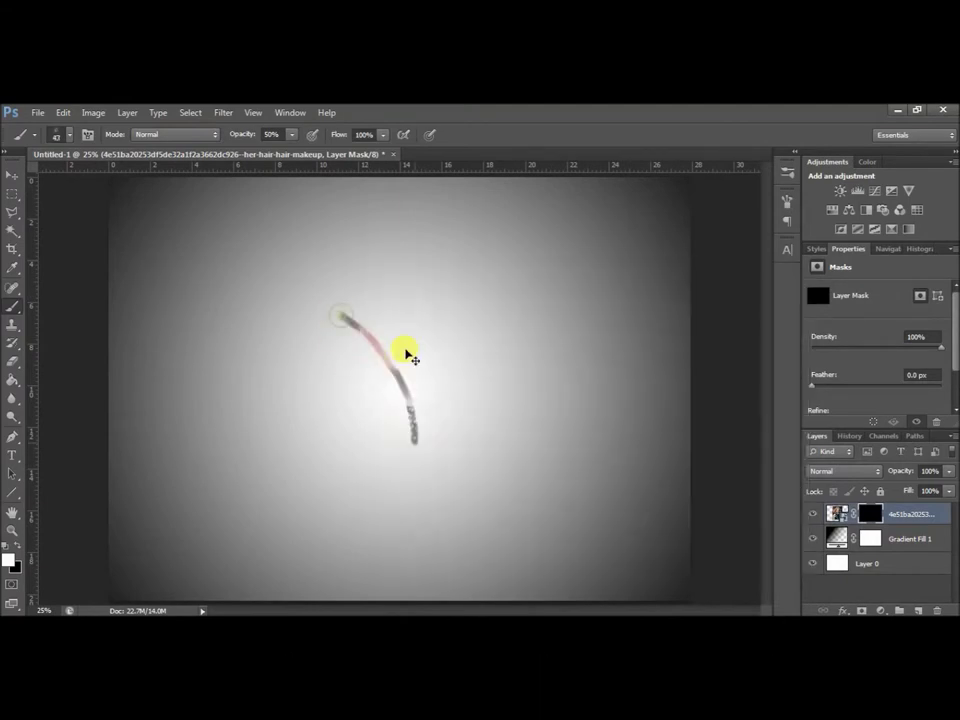
key(ctrl+z)
right_click(392, 285)
mouse_move(405, 302)
mouse_down()
mouse_move(375, 281)
mouse_move(460, 450)
mouse_up()
key(ctrl+z)
- Paint white on the mask to reveal the face, hair and dress strips
mouse_move(400, 258)
mouse_down()
mouse_move(418, 315)
mouse_move(370, 260)
mouse_up()
mouse_move(339, 408)
mouse_down()
mouse_move(371, 259)
mouse_move(375, 279)
mouse_move(340, 372)
mouse_up()
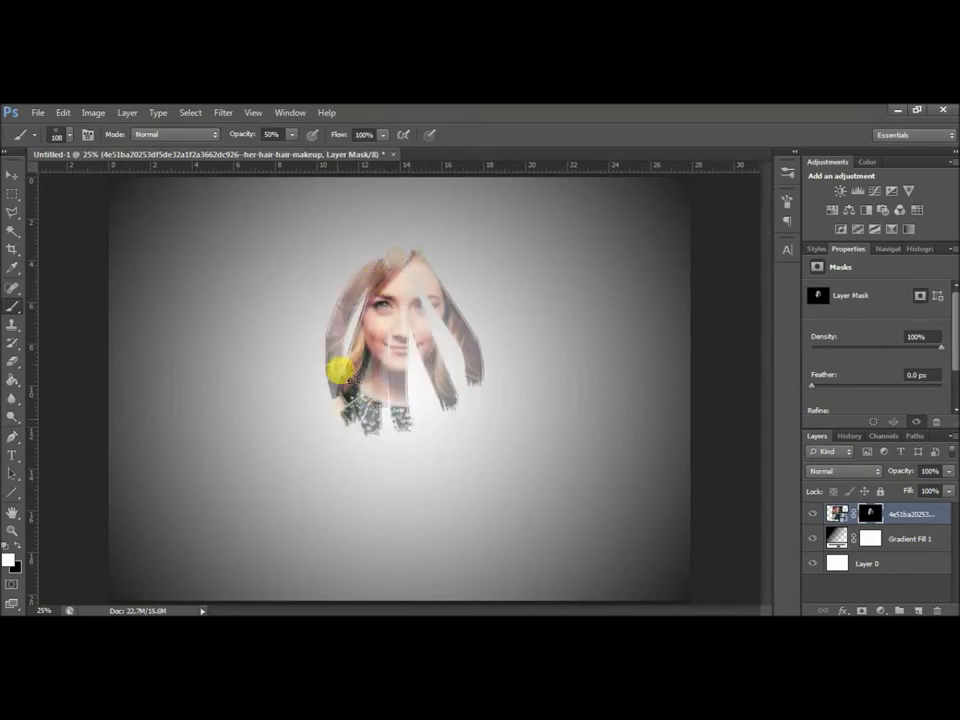
mouse_move(357, 436)
mouse_down()
mouse_move(471, 467)
mouse_move(492, 458)
mouse_move(445, 313)
mouse_move(390, 372)
mouse_move(348, 366)
mouse_move(300, 396)
mouse_move(332, 261)
mouse_move(463, 303)
mouse_move(399, 315)
mouse_move(381, 306)
mouse_move(335, 430)
mouse_up()
mouse_move(349, 475)
mouse_down()
mouse_move(429, 446)
mouse_move(467, 285)
mouse_move(485, 283)
mouse_up()
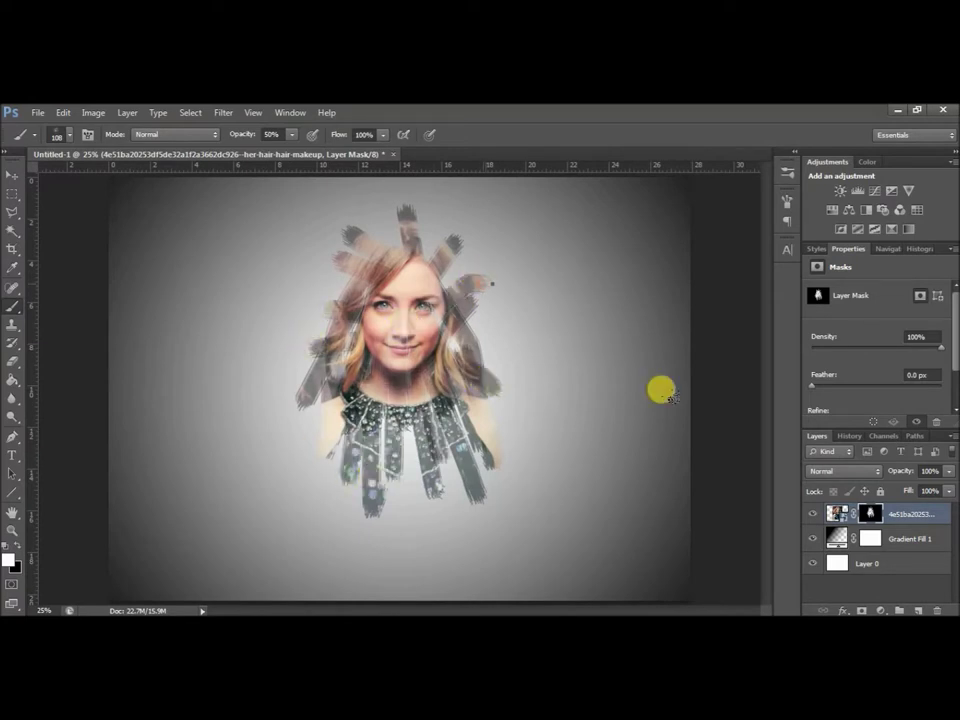
- With a slightly enlarged 17 px brush, reveal more hair, face and chest
right_click(665, 393)
click(714, 432)
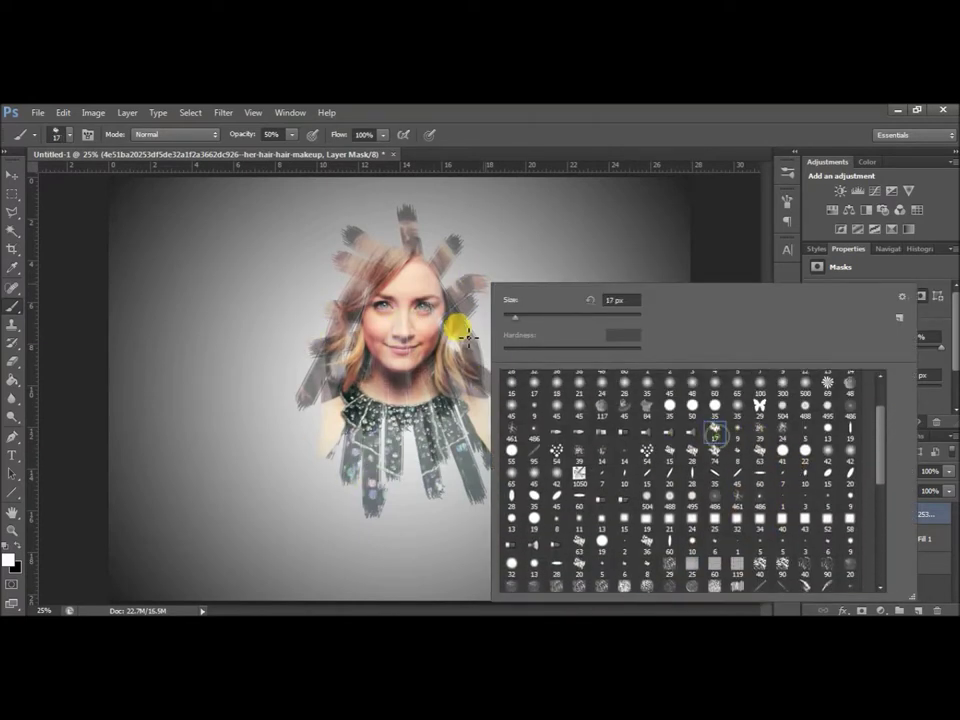
right_click(478, 322)
right_click(505, 312)
right_click(510, 305)
drag(556, 340, 561, 339)
click(450, 268)
mouse_move(465, 260)
mouse_down()
mouse_move(446, 268)
mouse_move(471, 386)
mouse_move(375, 274)
mouse_move(388, 235)
mouse_move(326, 405)
mouse_move(483, 441)
mouse_move(437, 293)
mouse_move(328, 439)
mouse_move(392, 471)
mouse_move(476, 456)
mouse_move(486, 420)
mouse_move(347, 285)
mouse_move(345, 360)
mouse_up()
mouse_move(418, 317)
mouse_down()
mouse_move(381, 439)
mouse_move(439, 392)
mouse_move(403, 236)
mouse_move(447, 316)
mouse_move(319, 375)
mouse_move(328, 516)
mouse_move(757, 484)
mouse_up()
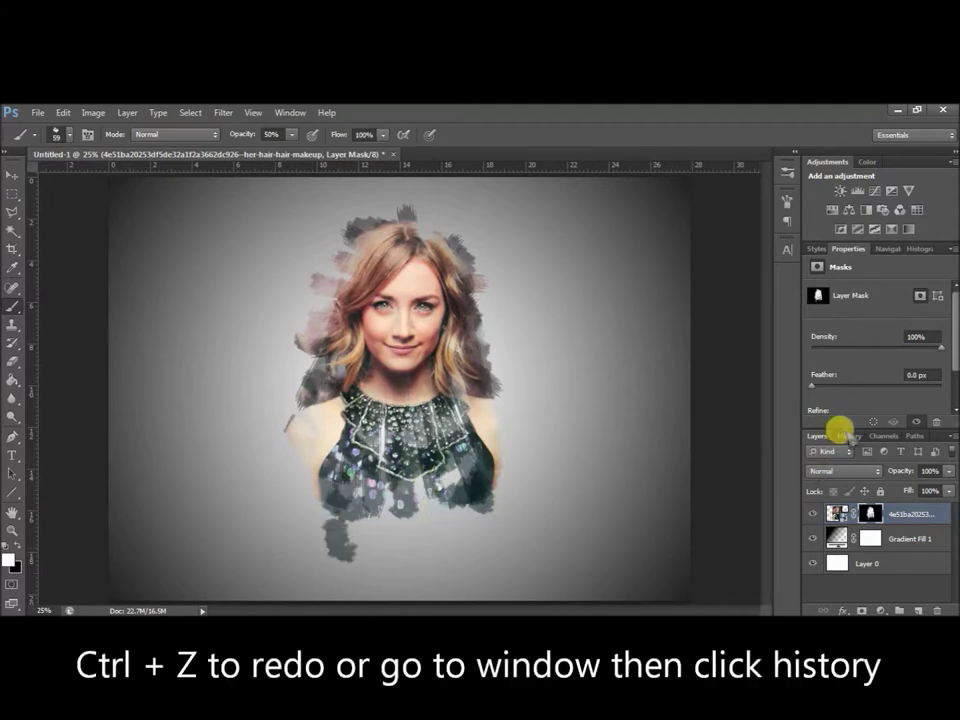
- Undo the last two strokes in History, then reveal the lower-left shoulder and right hair edge
click(849, 436)
click(860, 561)
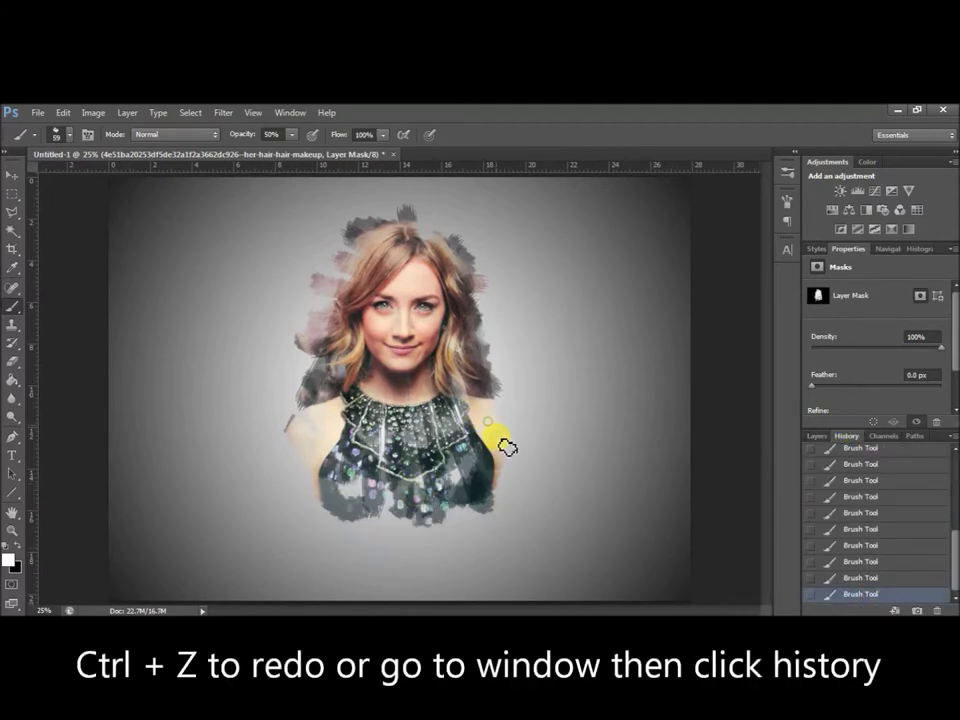
right_click(410, 300)
click(300, 370)
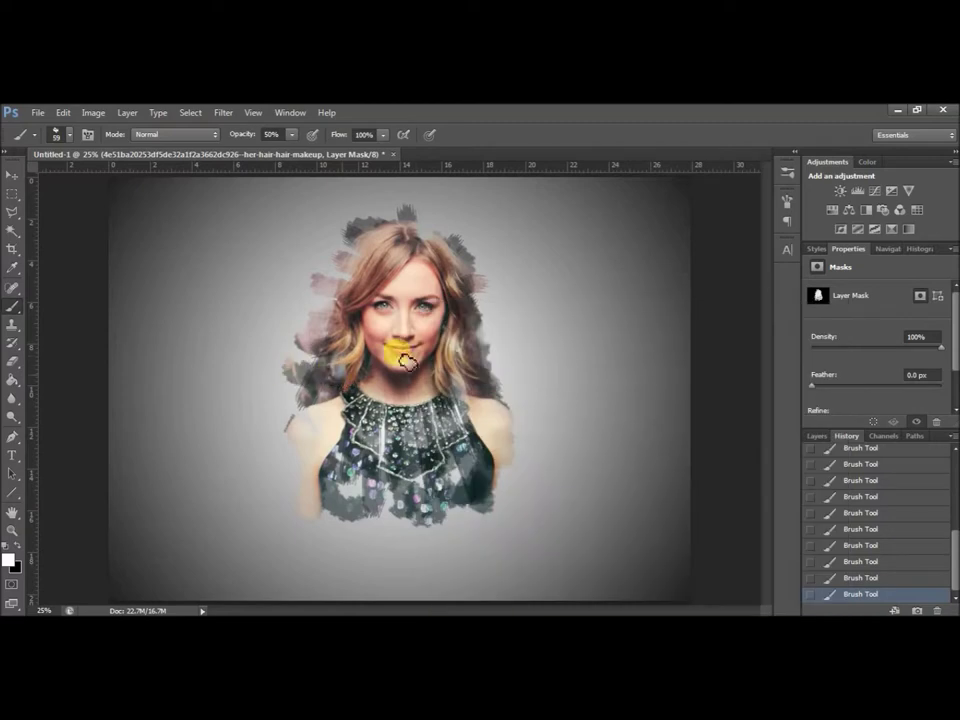
right_click(476, 338)
mouse_move(476, 334)
mouse_down()
mouse_move(446, 343)
mouse_move(515, 405)
mouse_up()
click(333, 355)
mouse_move(311, 474)
mouse_down()
mouse_move(514, 413)
mouse_move(476, 349)
mouse_move(373, 395)
mouse_move(443, 355)
mouse_up()
click(817, 436)
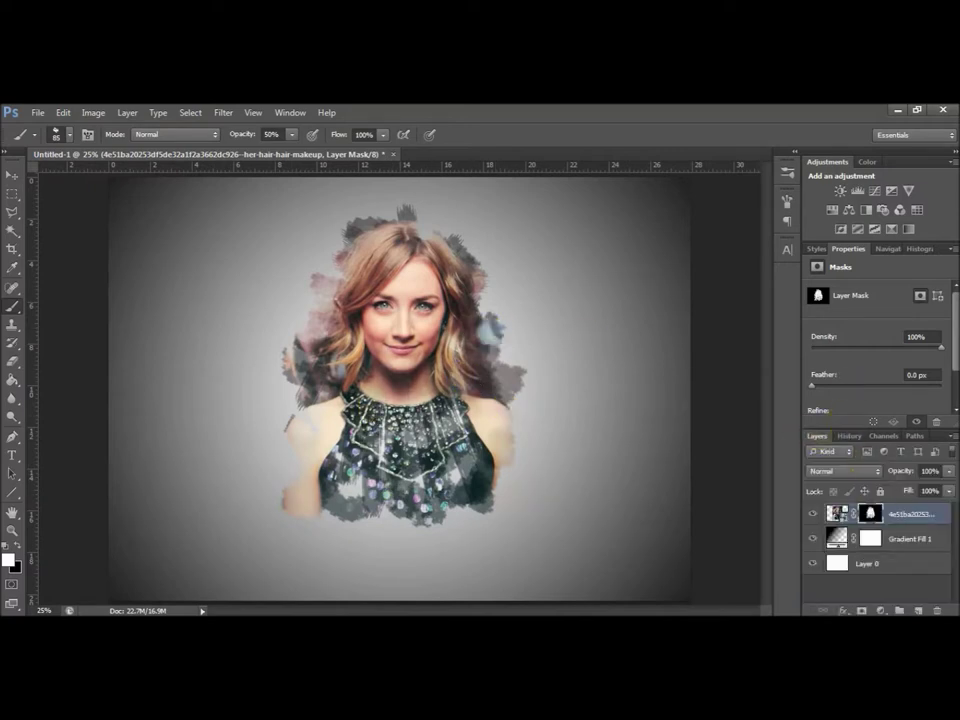
- Scale the portrait down slightly from its top-left corner
key(v)
drag(263, 202, 292, 230)
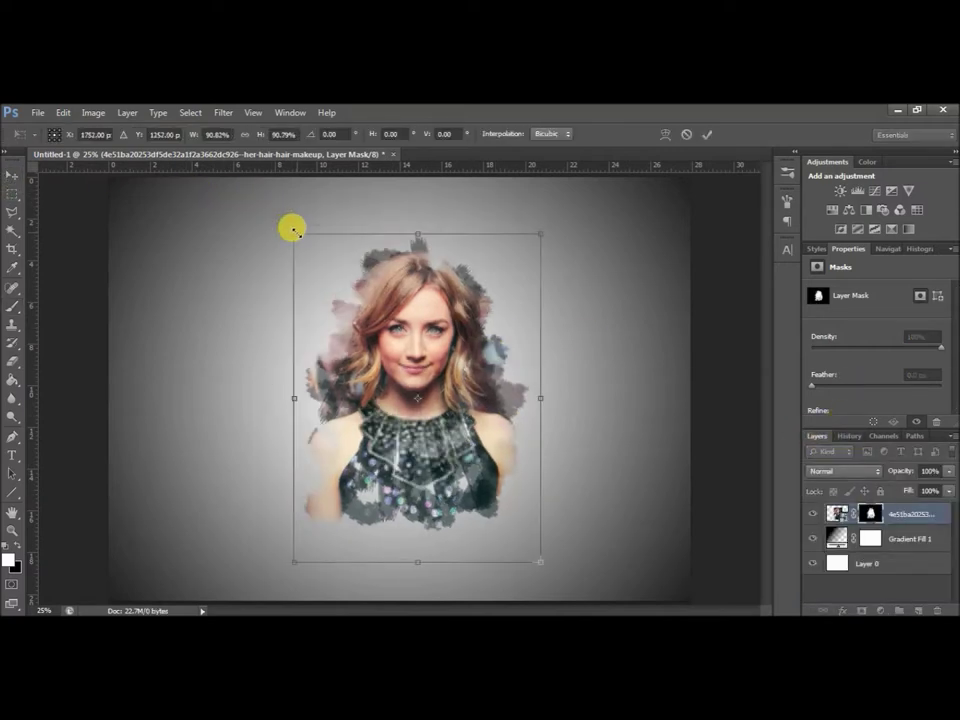
key(Return)
click(832, 514)
- Apply a Reduce Noise smart filter to the portrait image
click(224, 112)
click(258, 168)
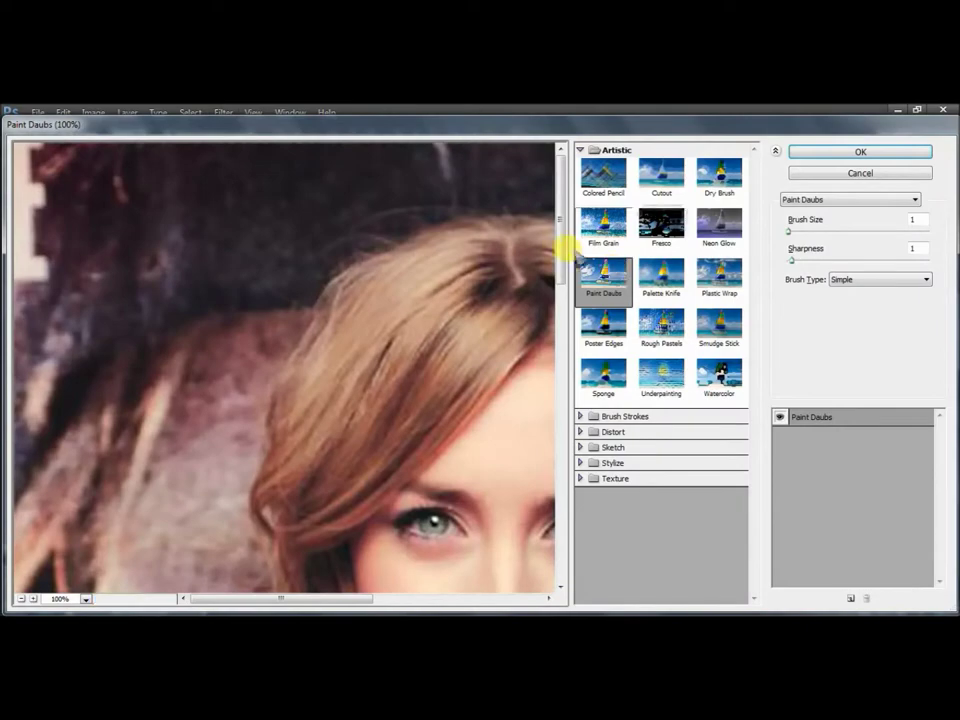
drag(561, 246, 561, 300)
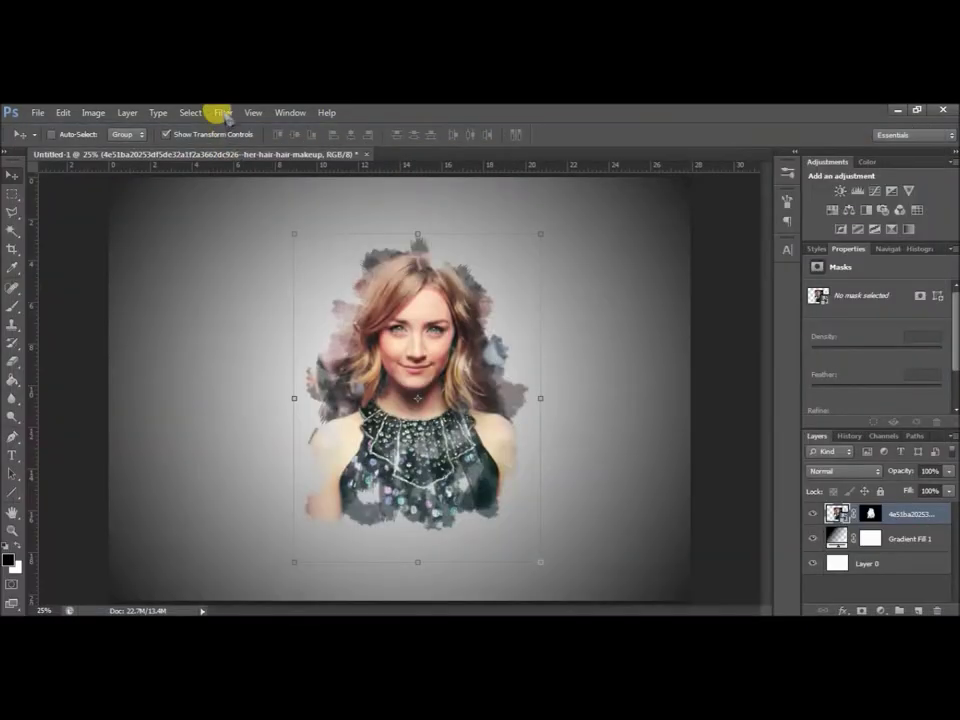
click(224, 112)
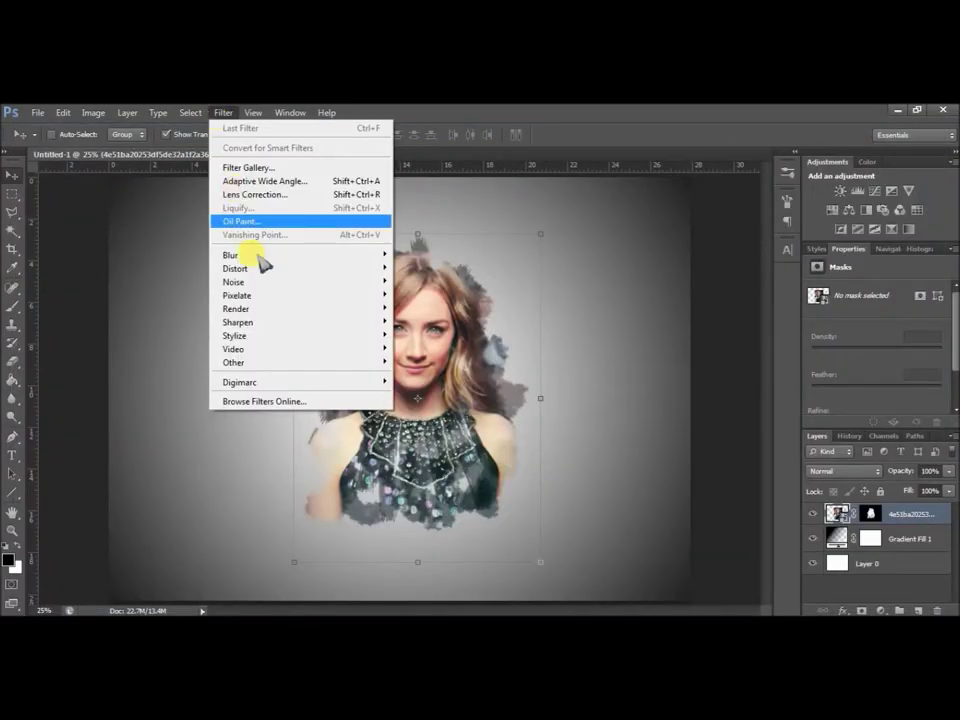
mouse_move(234, 282)
click(420, 322)
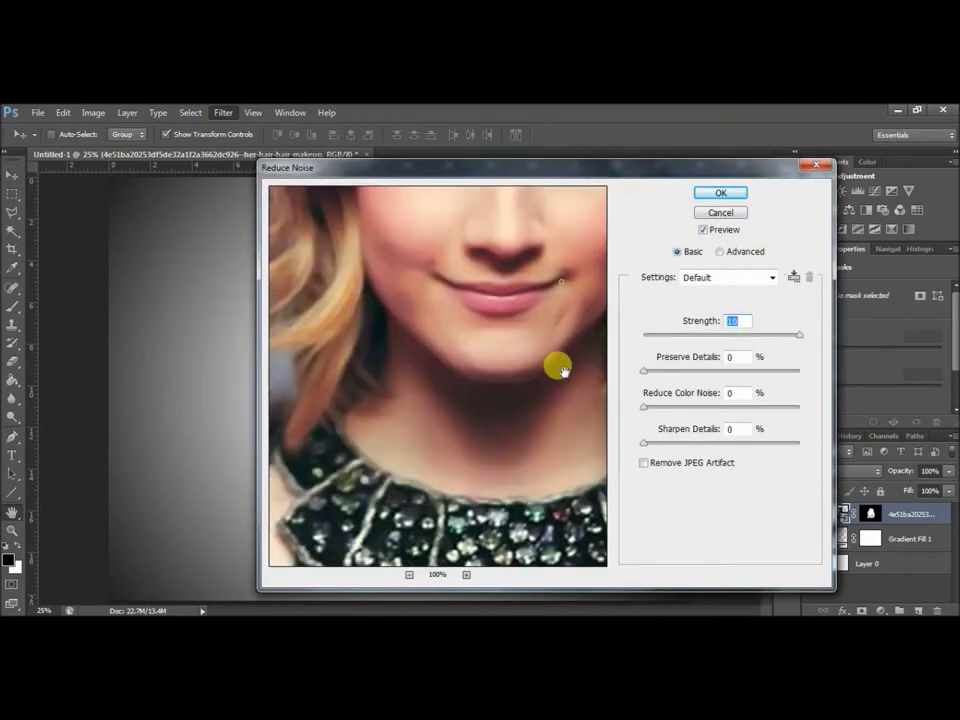
drag(562, 371, 553, 377)
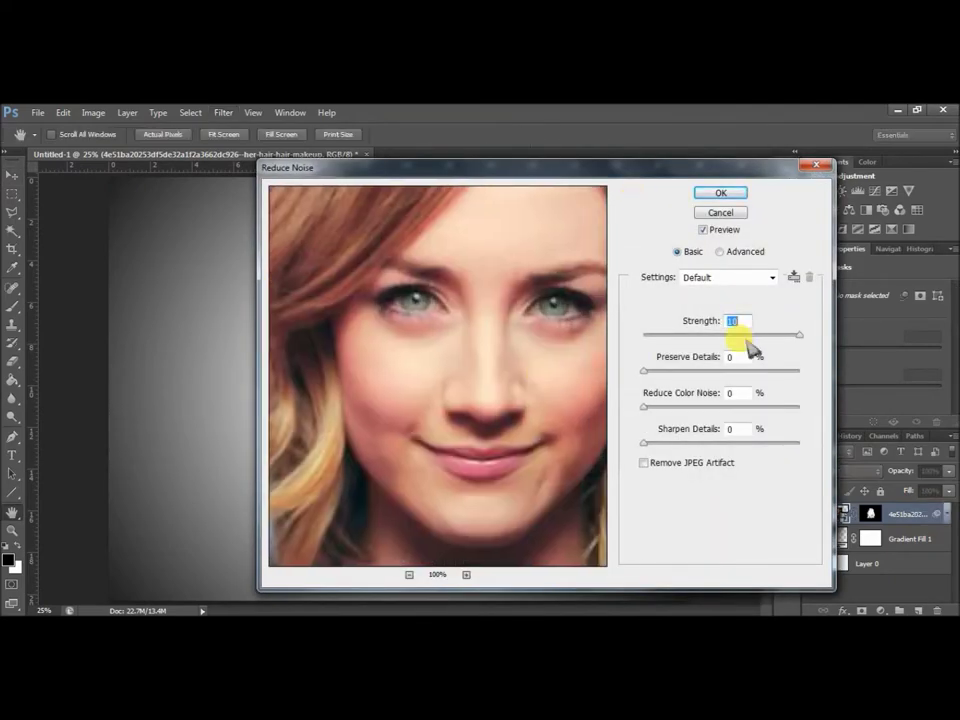
click(727, 193)
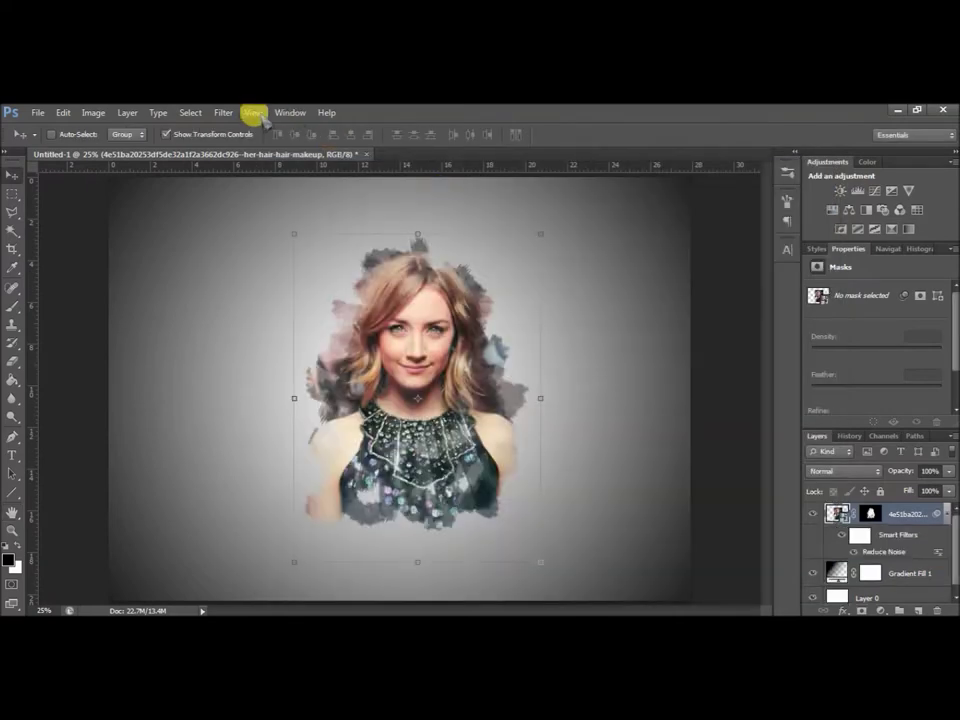
click(253, 112)
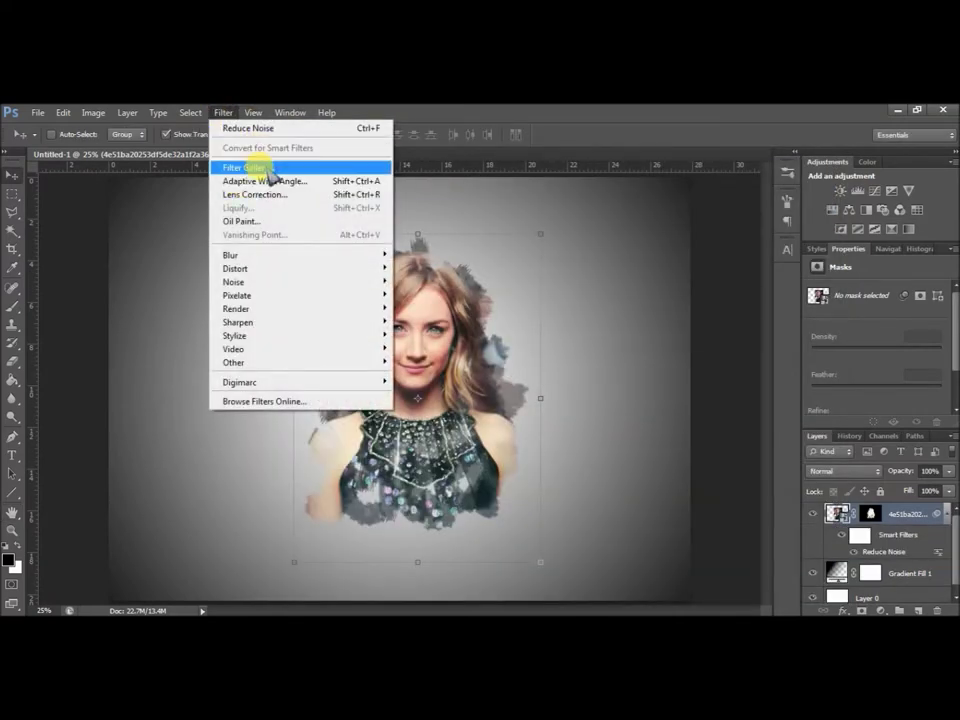
- Add a Paint Daubs Filter Gallery effect with a larger brush size
click(268, 172)
scroll(545, 290, down, 2)
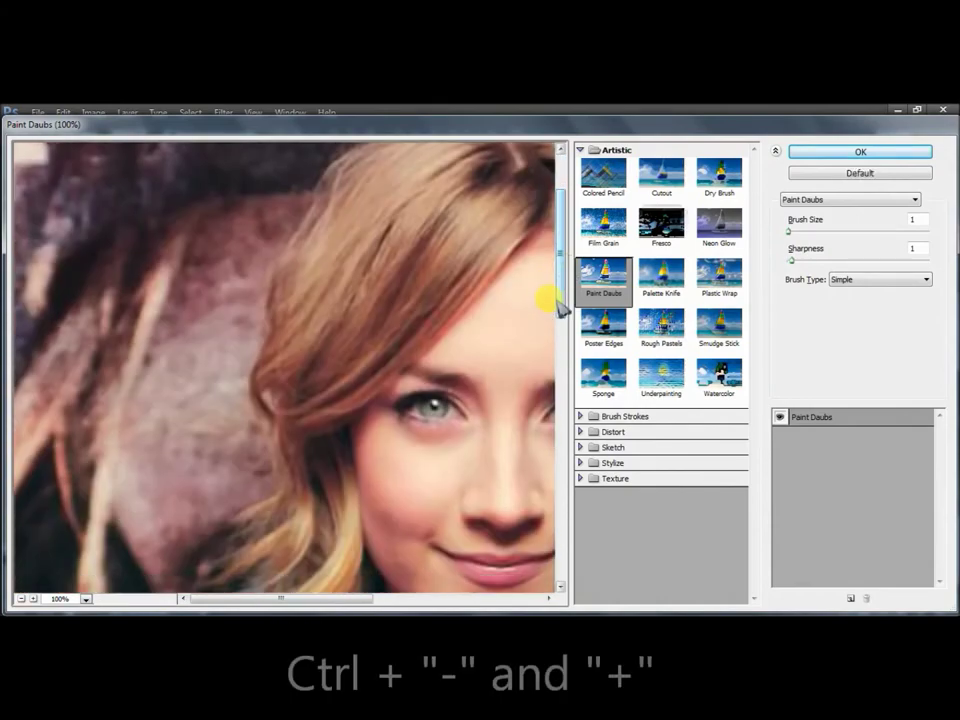
key(ctrl+minus)
key(ctrl+minus)
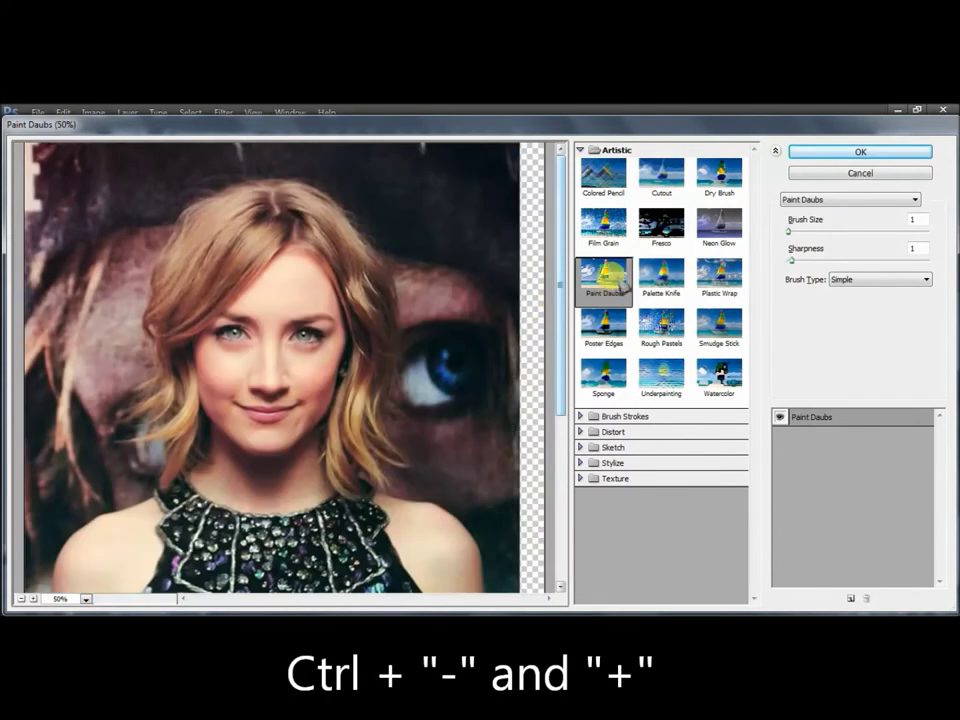
click(792, 232)
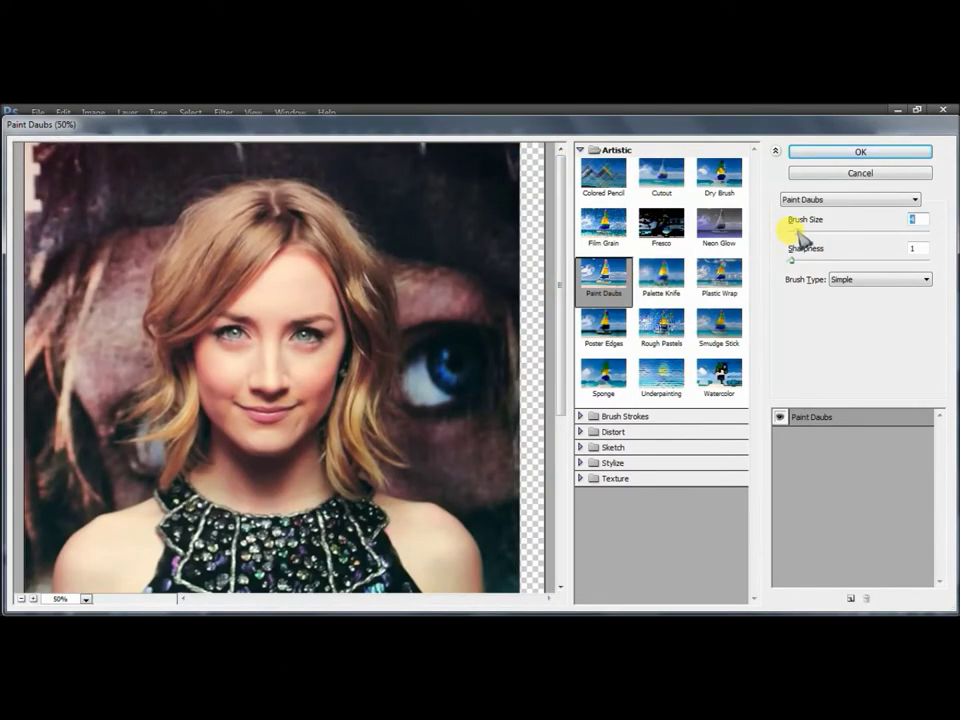
alt+click(453, 301)
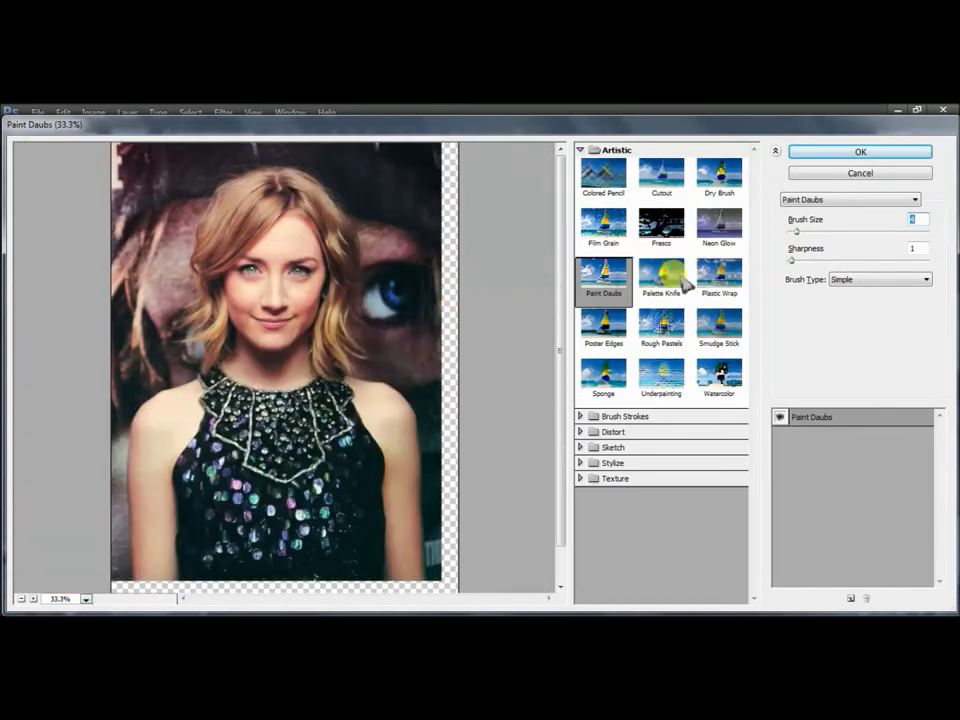
drag(810, 238, 838, 234)
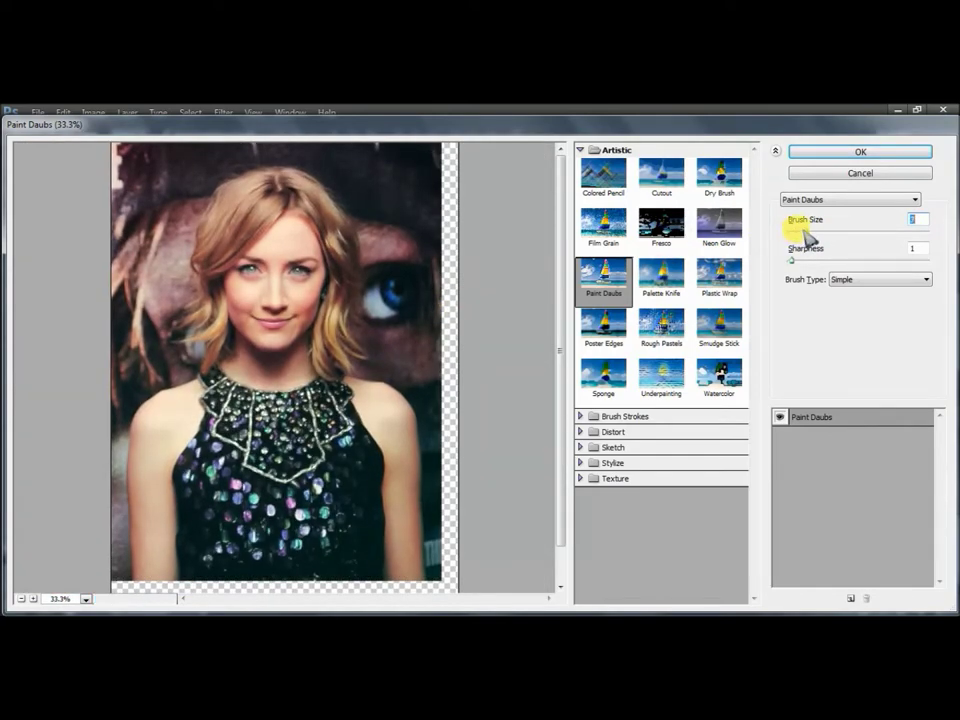
click(870, 152)
click(224, 112)
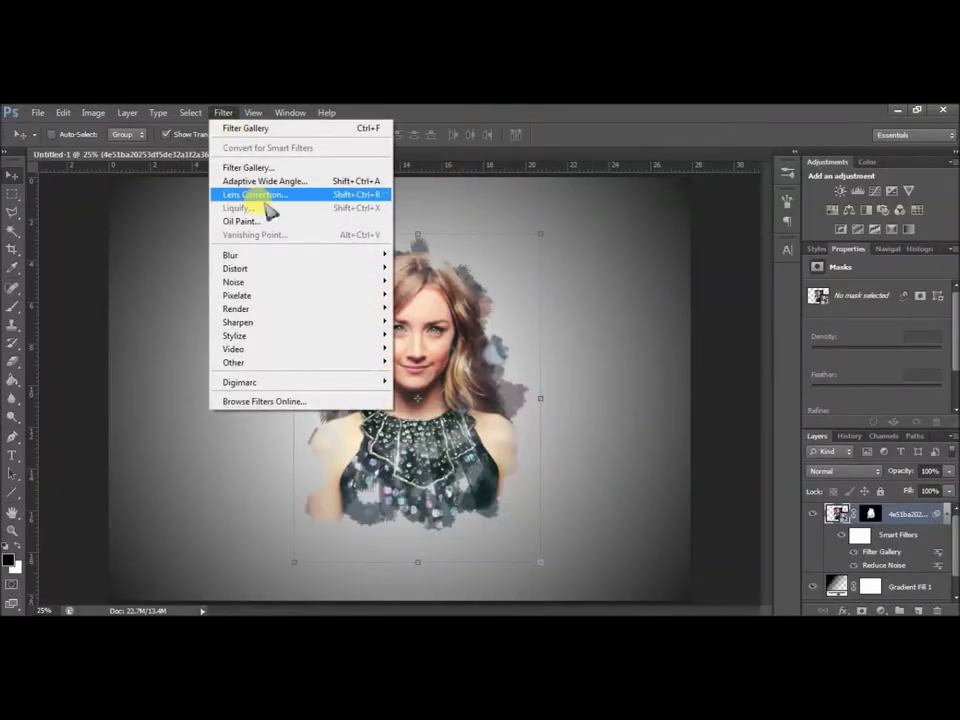
- Apply Reduce Noise a second time over the Paint Daubs effect
click(418, 336)
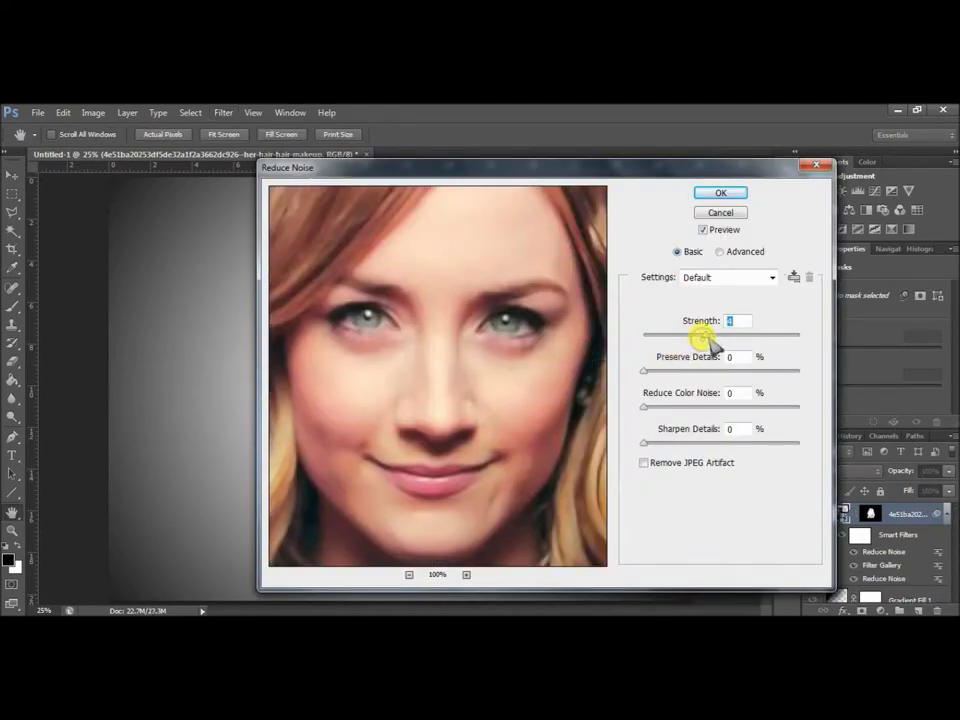
click(718, 190)
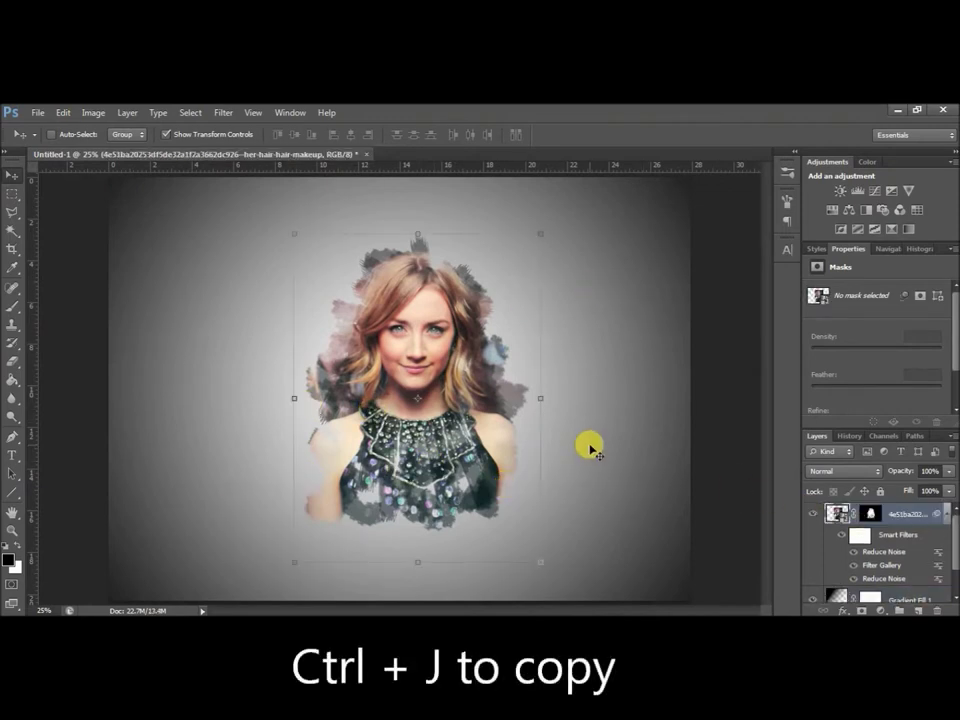
- Duplicate the portrait layer and enlarge the copy toward both corners
key(ctrl+j)
mouse_move(456, 386)
mouse_down()
mouse_move(453, 407)
mouse_move(471, 411)
mouse_up()
key(ctrl+t)
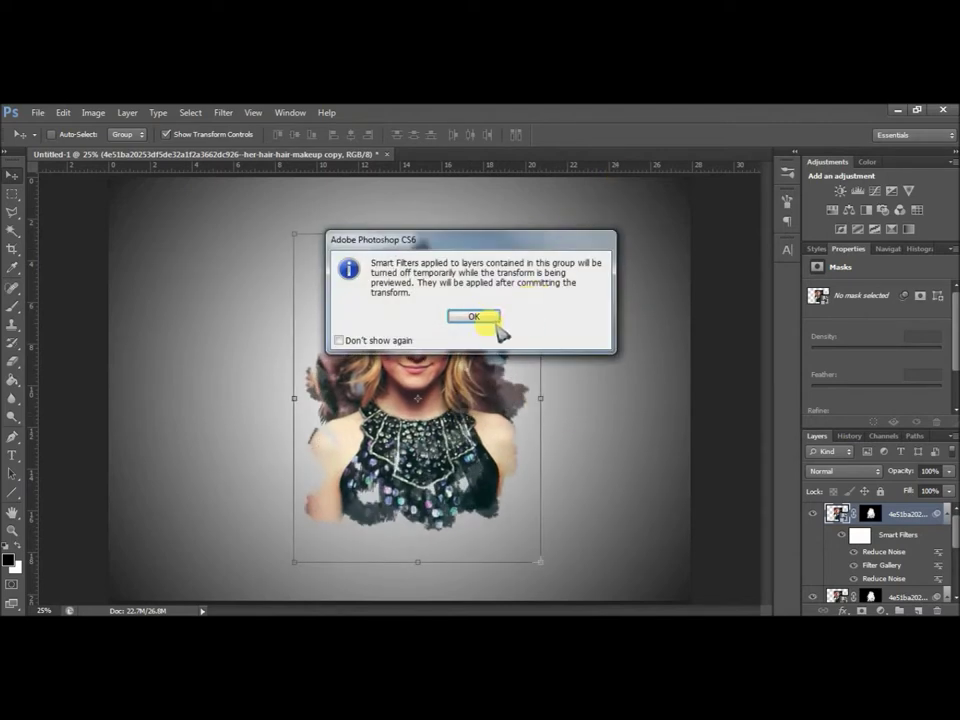
click(474, 316)
drag(540, 234, 607, 177)
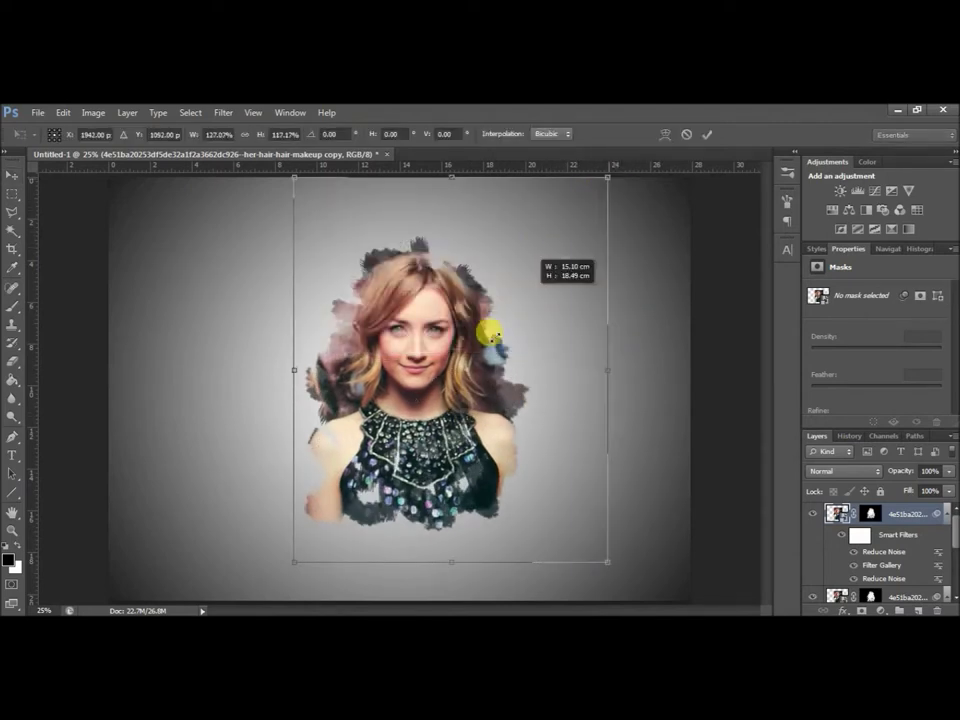
drag(540, 237, 617, 177)
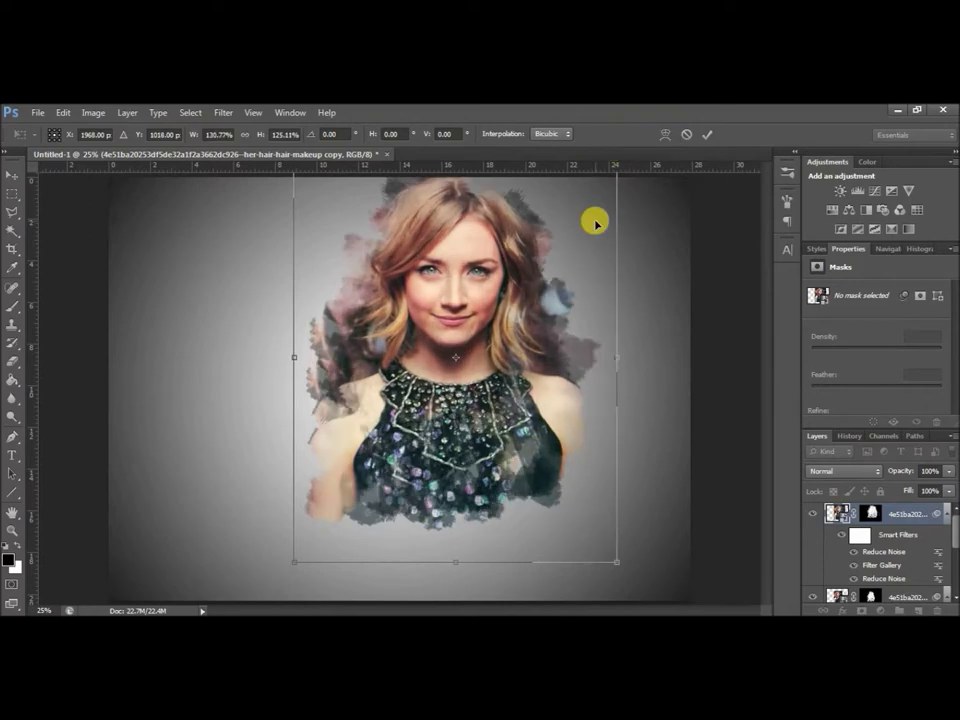
key(ctrl+minus)
drag(324, 503, 260, 553)
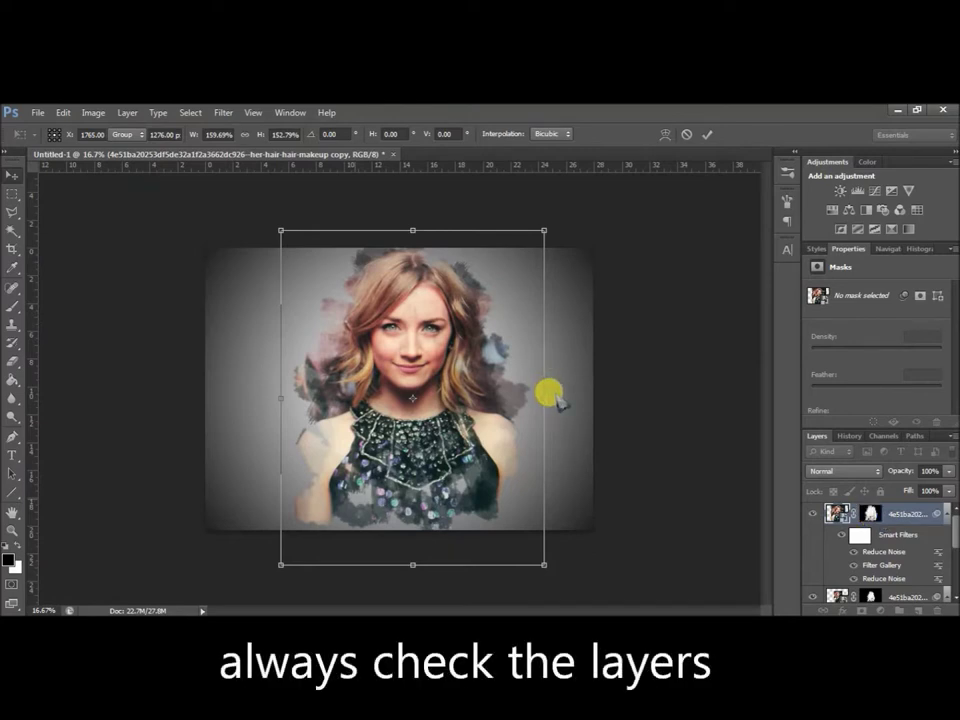
key(Return)
key(ctrl+t)
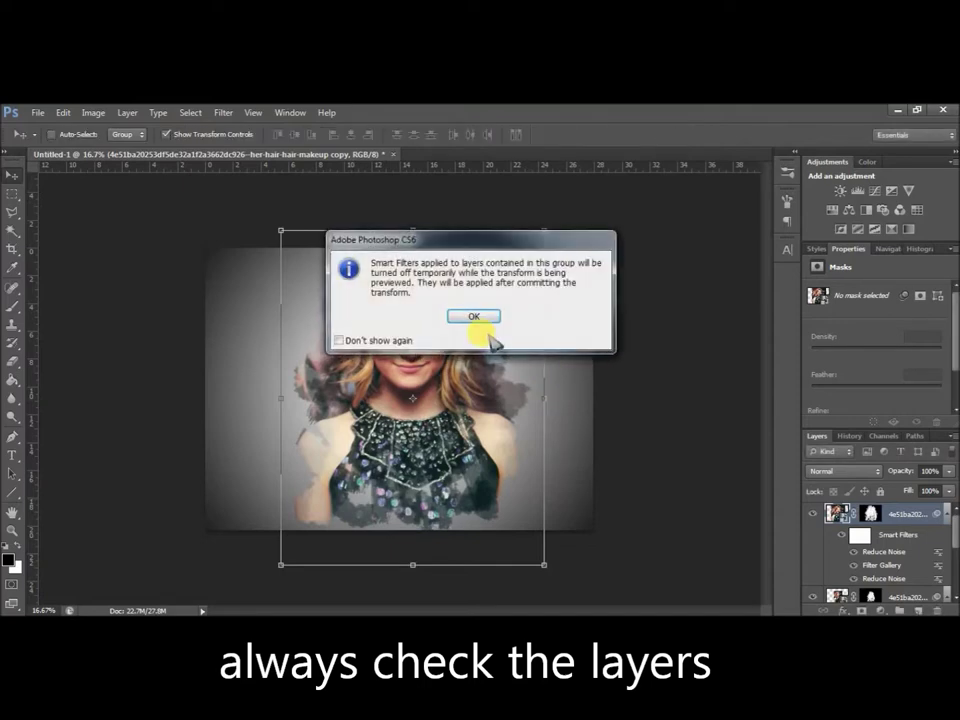
click(476, 318)
key(Return)
- Move the copy below the original, fade it to 30% opacity, and shift it upward
mouse_move(887, 517)
mouse_down()
mouse_move(884, 584)
mouse_move(877, 574)
mouse_up()
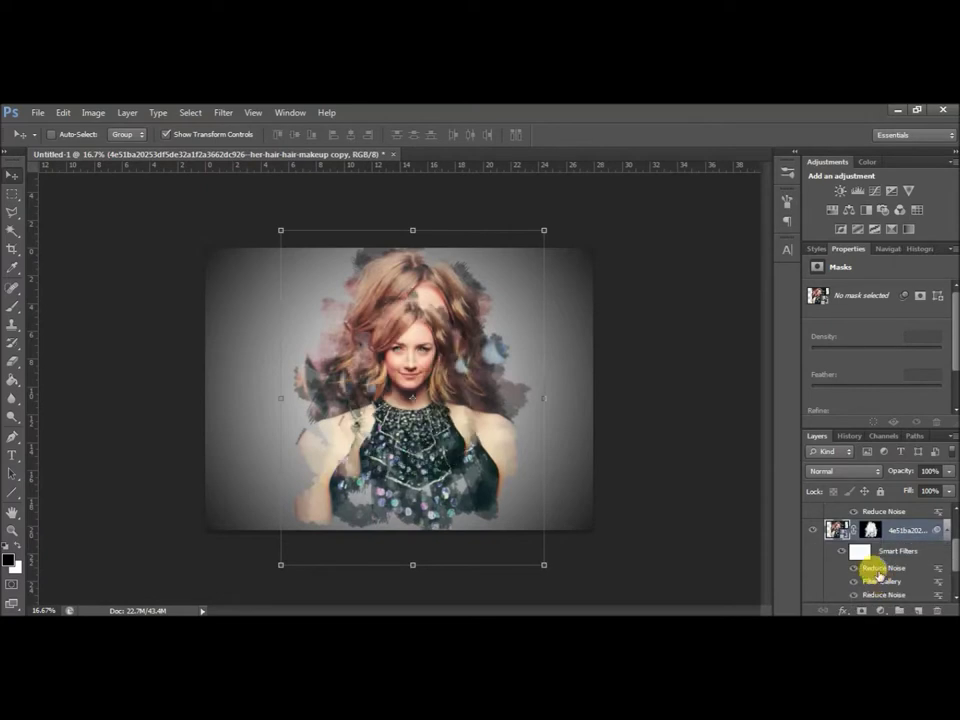
drag(936, 488, 893, 485)
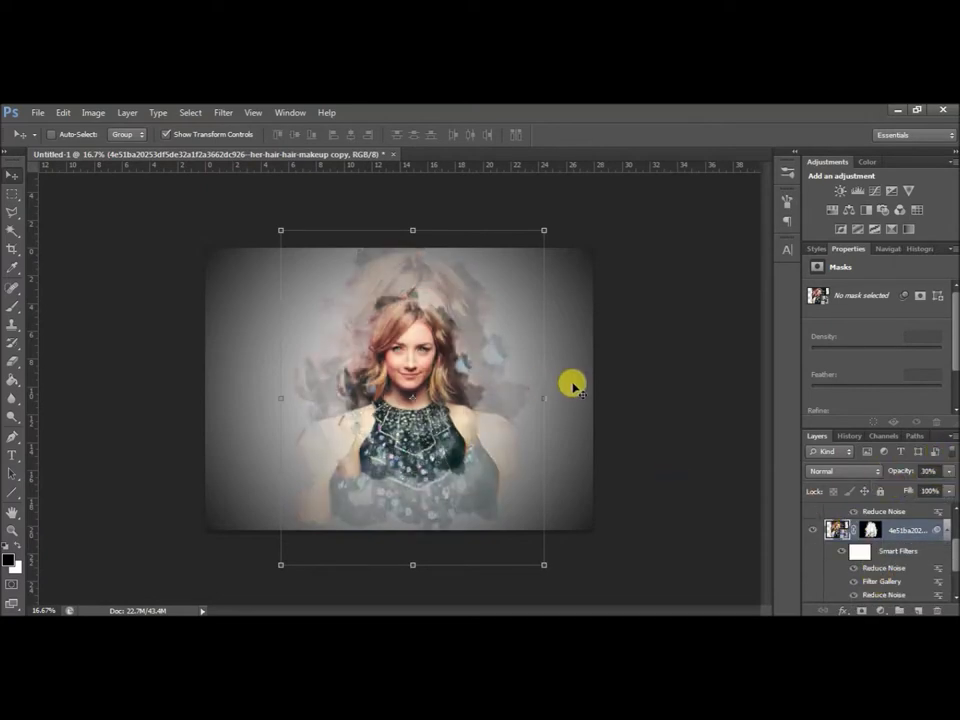
key(ctrl+plus)
drag(590, 289, 592, 292)
drag(553, 295, 536, 315)
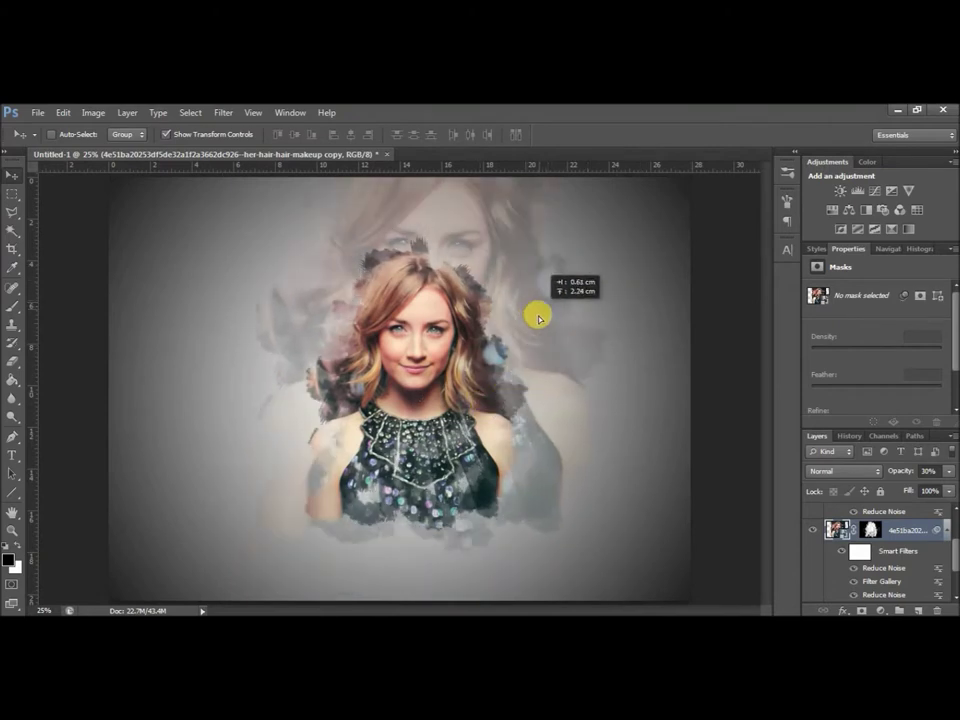
click(514, 336)
click(467, 304)
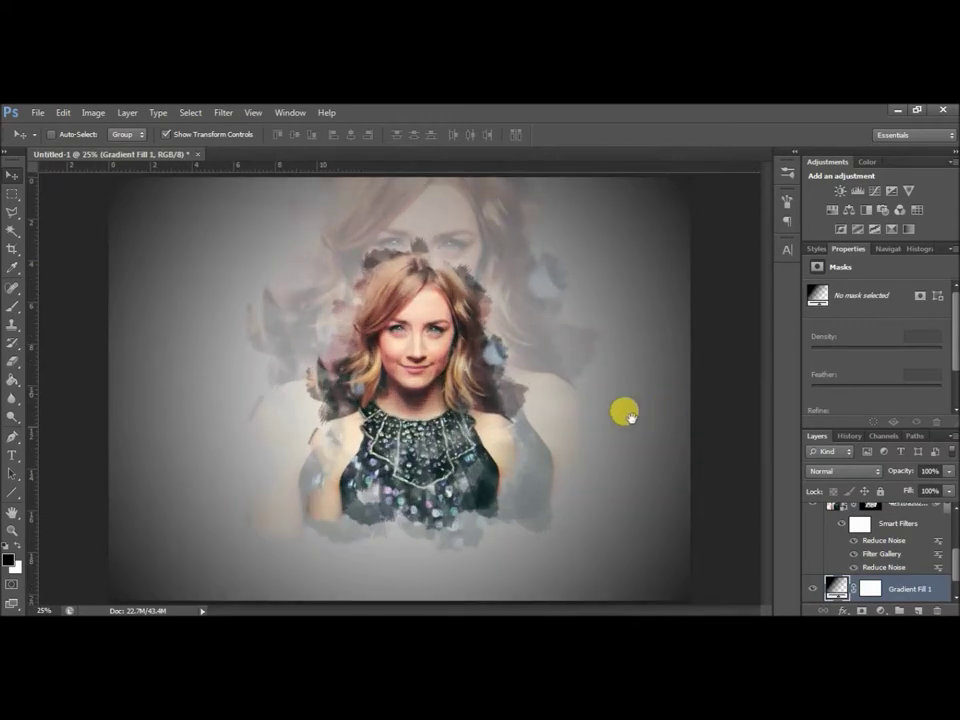
- With the Brush tool active, add an empty Layer 1 above the portrait and pick a foreground colour
scroll(926, 563, down, 1)
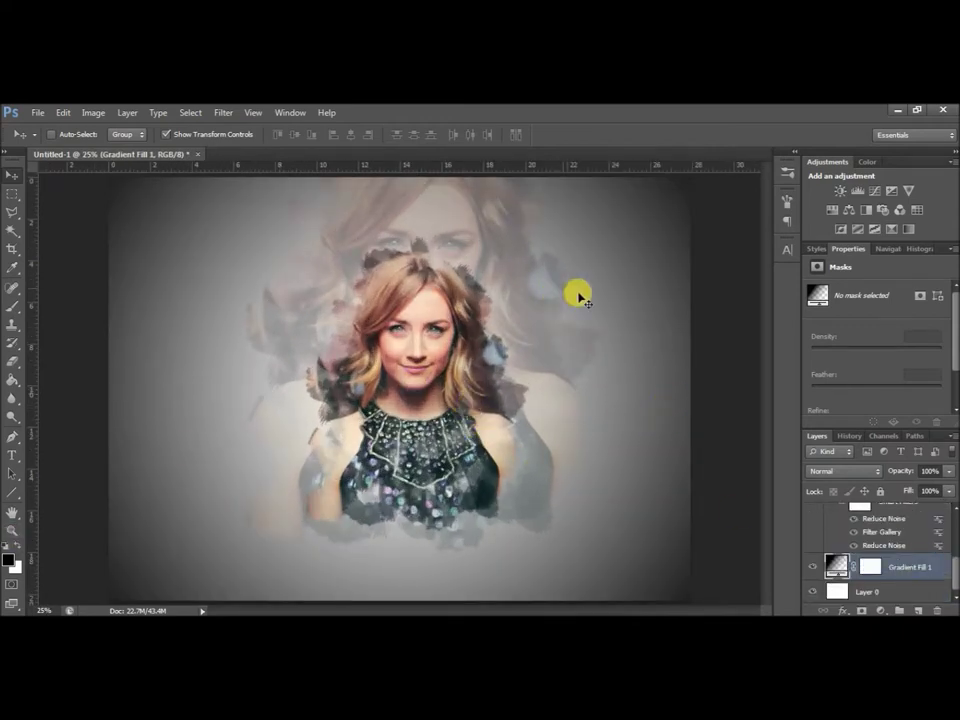
click(9, 304)
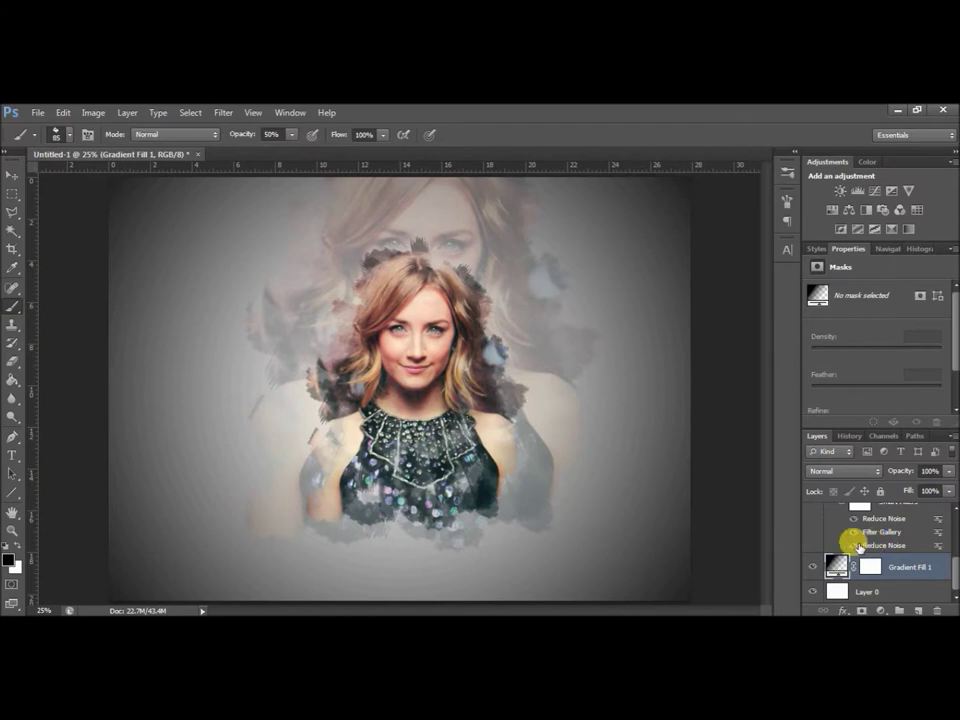
scroll(880, 550, up, 1)
click(873, 514)
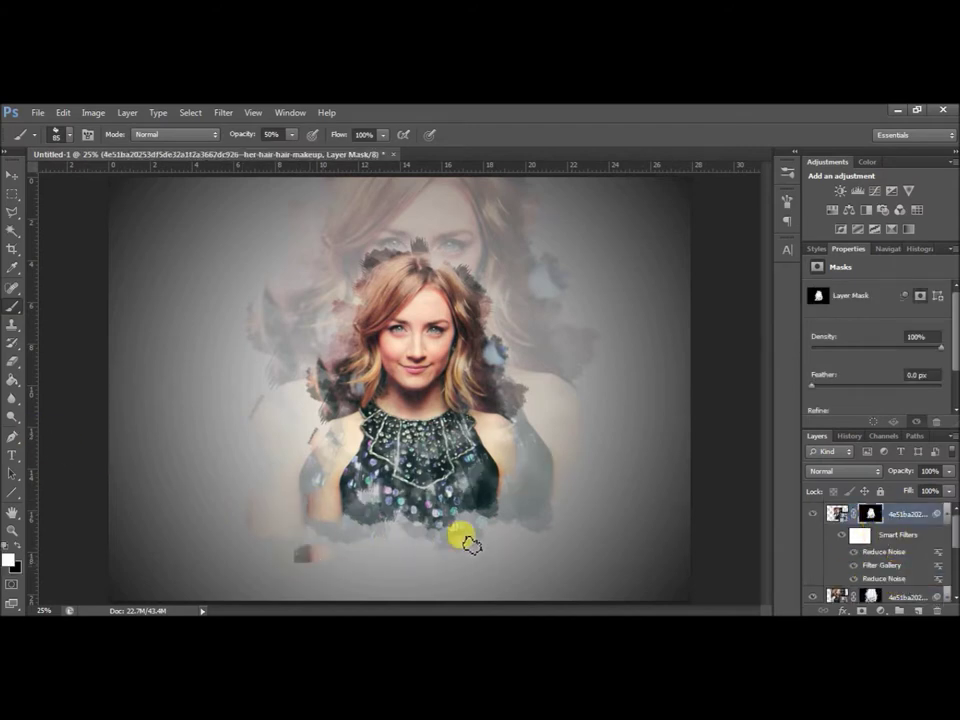
click(918, 610)
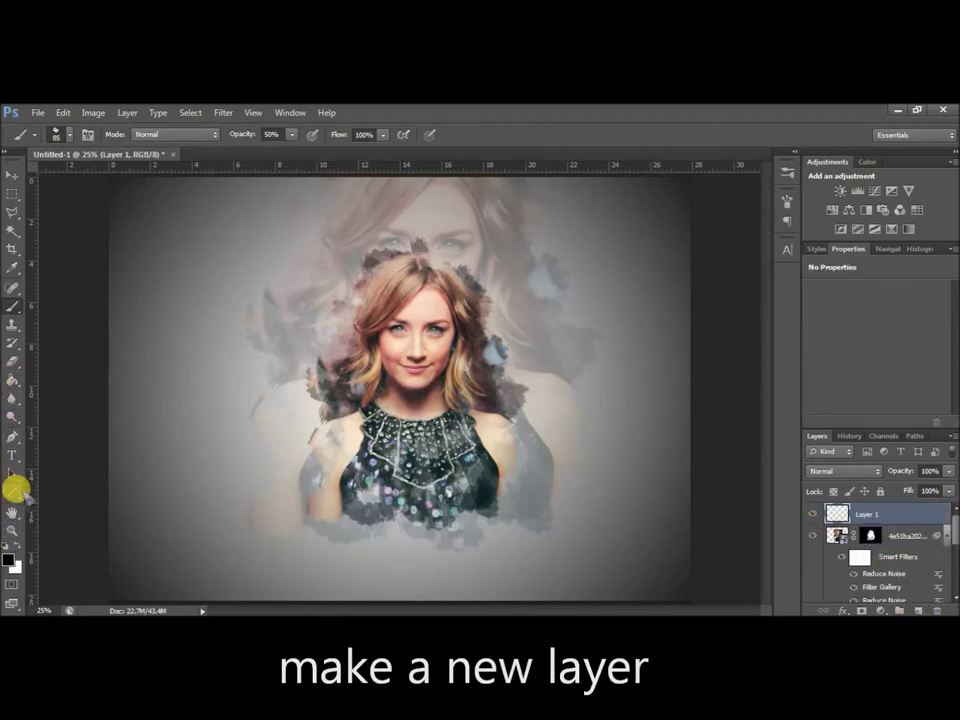
click(10, 558)
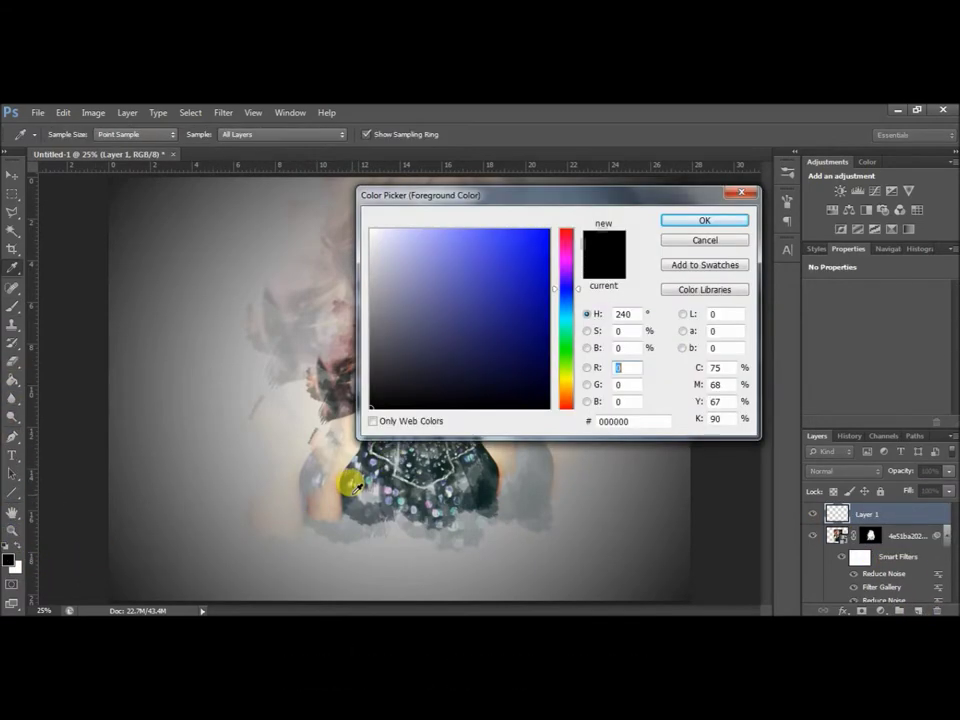
- Pick a dark teal as the foreground colour in the Color Picker
click(347, 480)
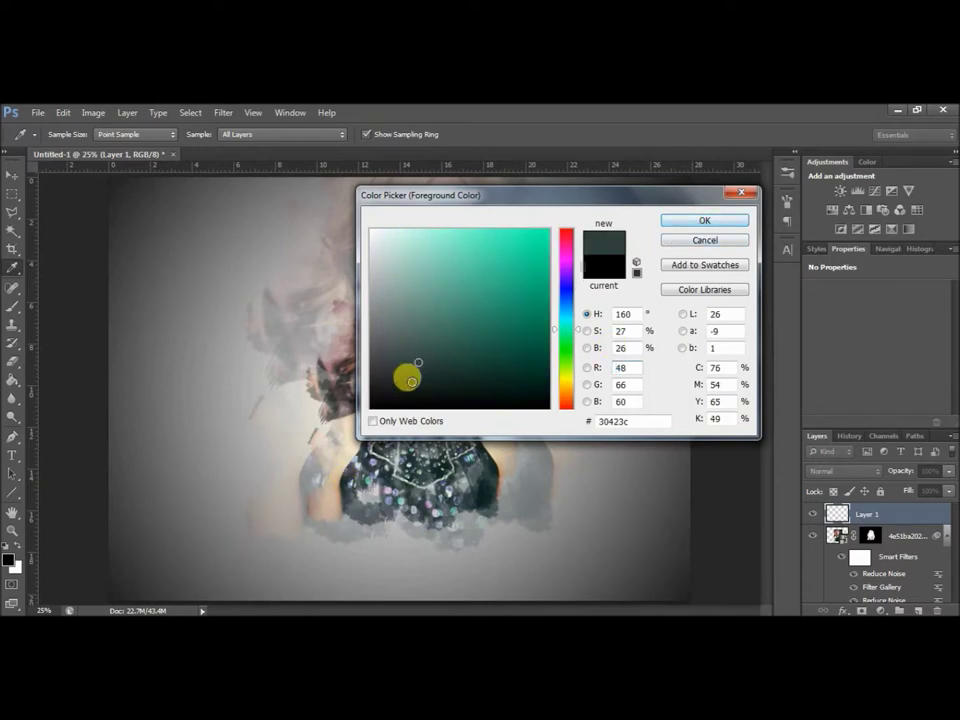
click(385, 488)
click(487, 331)
click(704, 220)
- Switch to the Brush, browse its presets, and undo a trial teal stroke along the bottom
key(b)
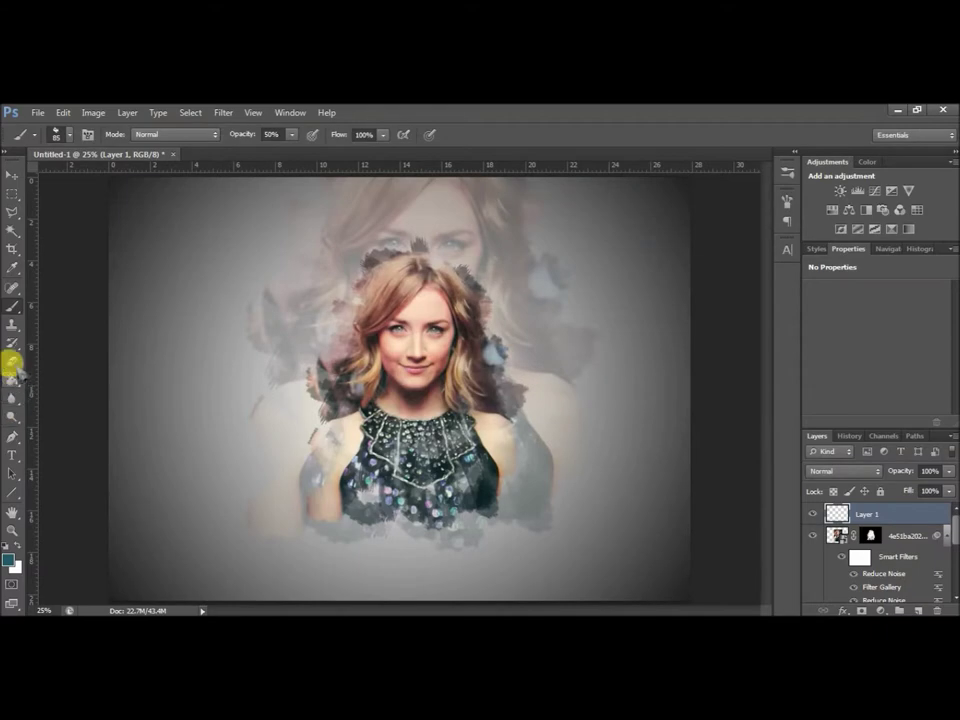
right_click(589, 435)
scroll(720, 450, down, 1)
scroll(778, 486, down, 1)
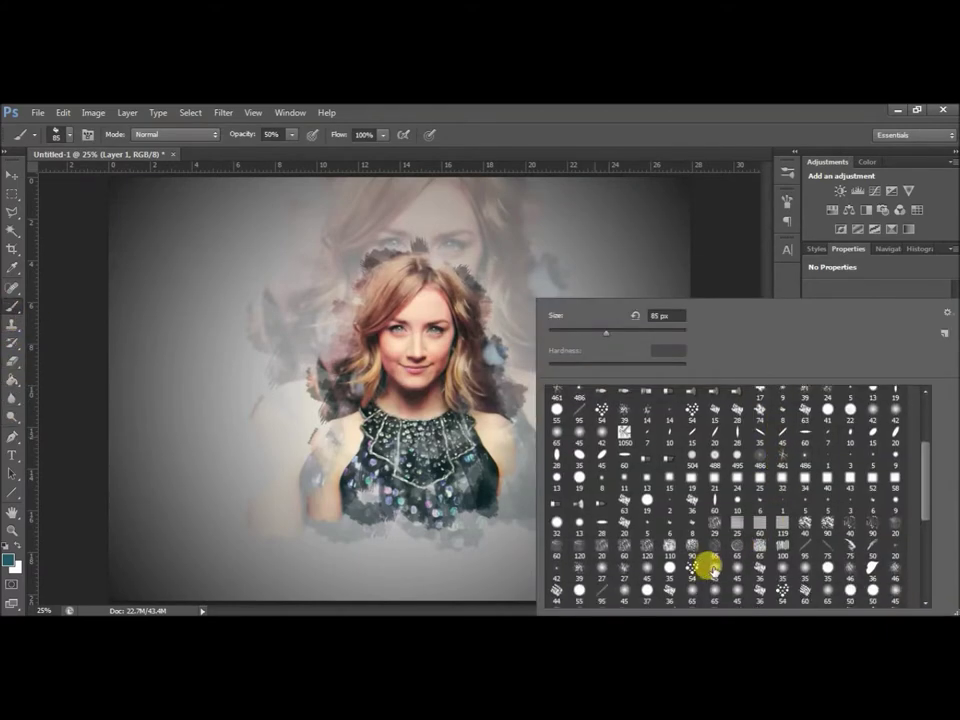
scroll(707, 566, down, 1)
scroll(818, 517, down, 2)
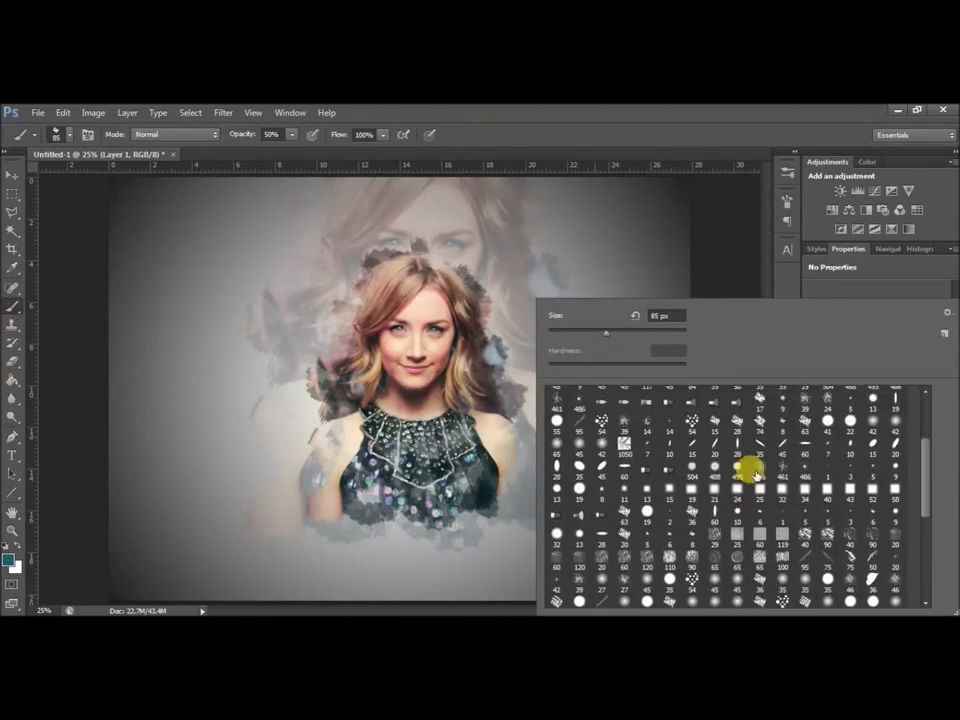
scroll(755, 465, up, 3)
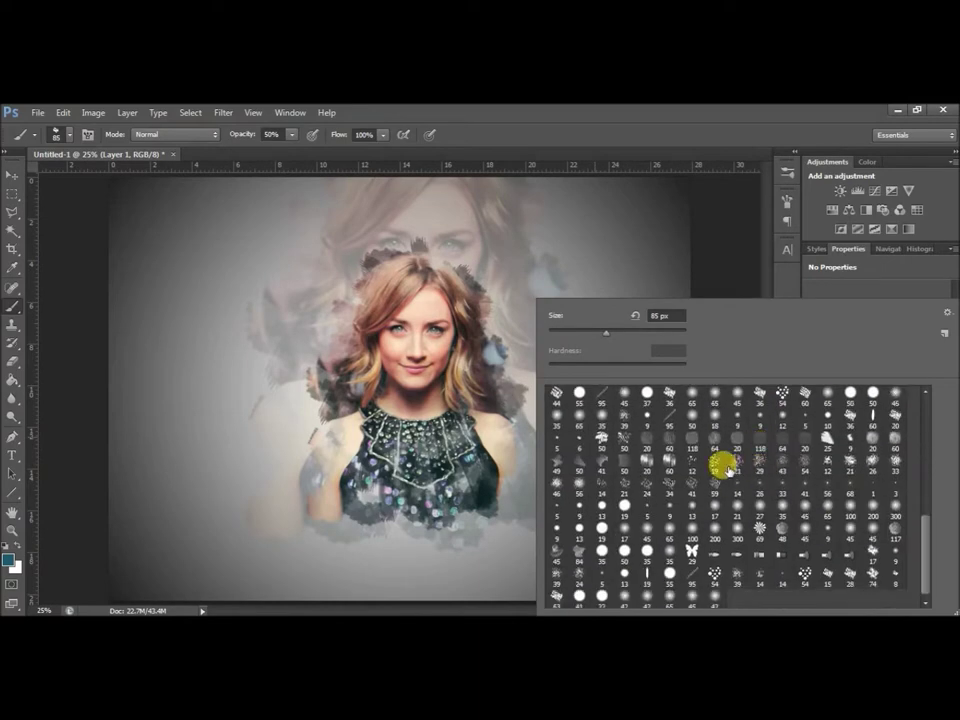
right_click(638, 400)
key(Escape)
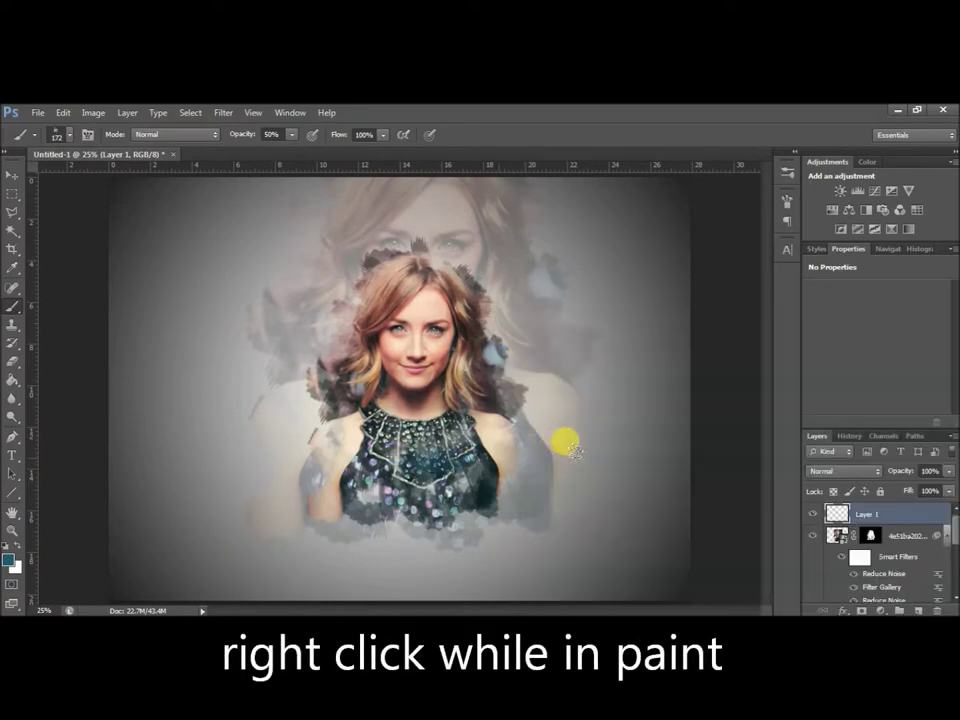
drag(236, 515, 529, 518)
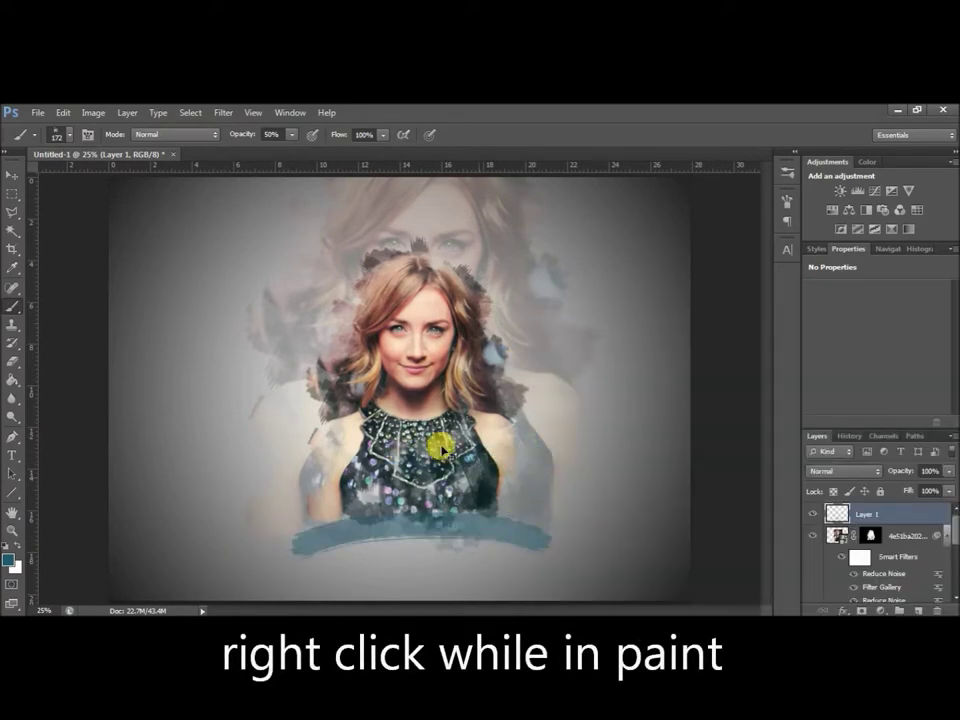
key(ctrl+z)
- Set the brush size to 401, undo a wide test stroke, and select the portrait layer
right_click(306, 229)
text(401)
key(Return)
drag(210, 512, 505, 490)
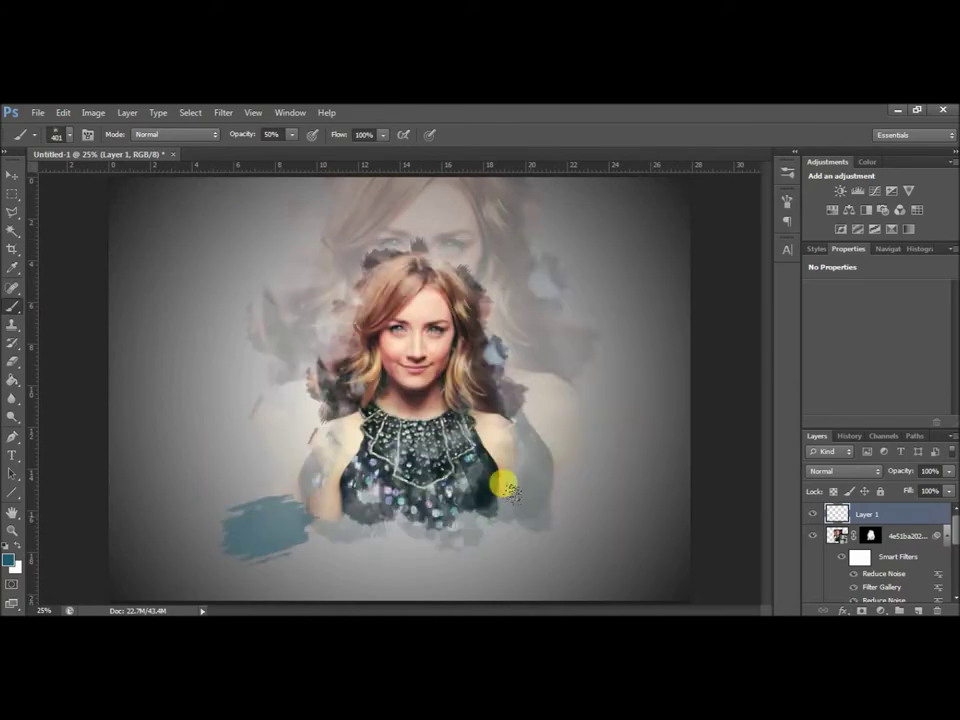
key(ctrl+z)
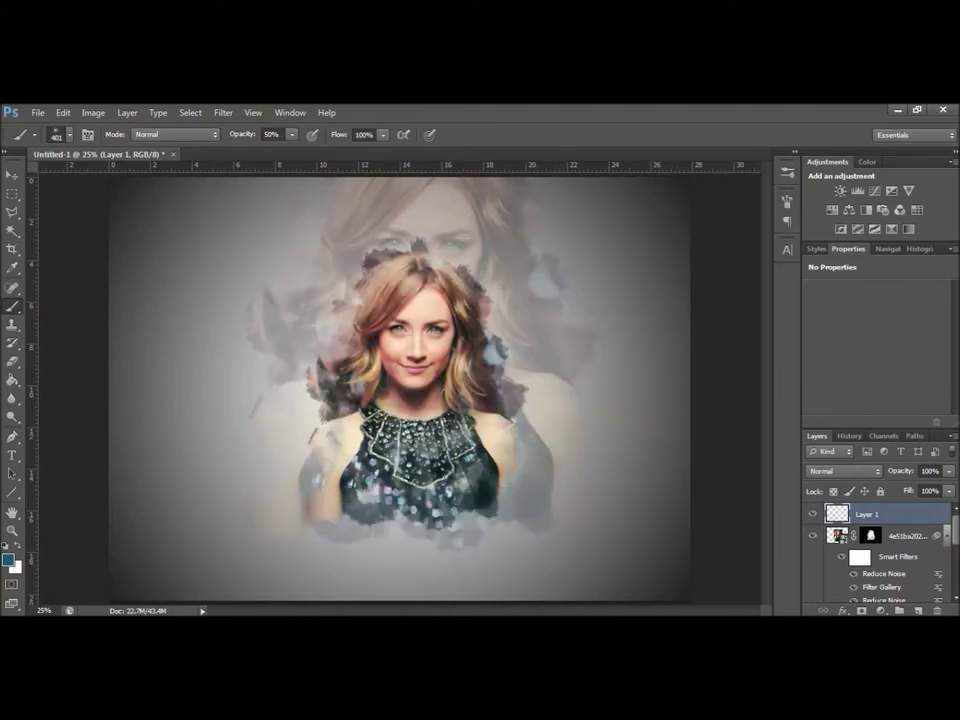
key(v)
ctrl+click(303, 253)
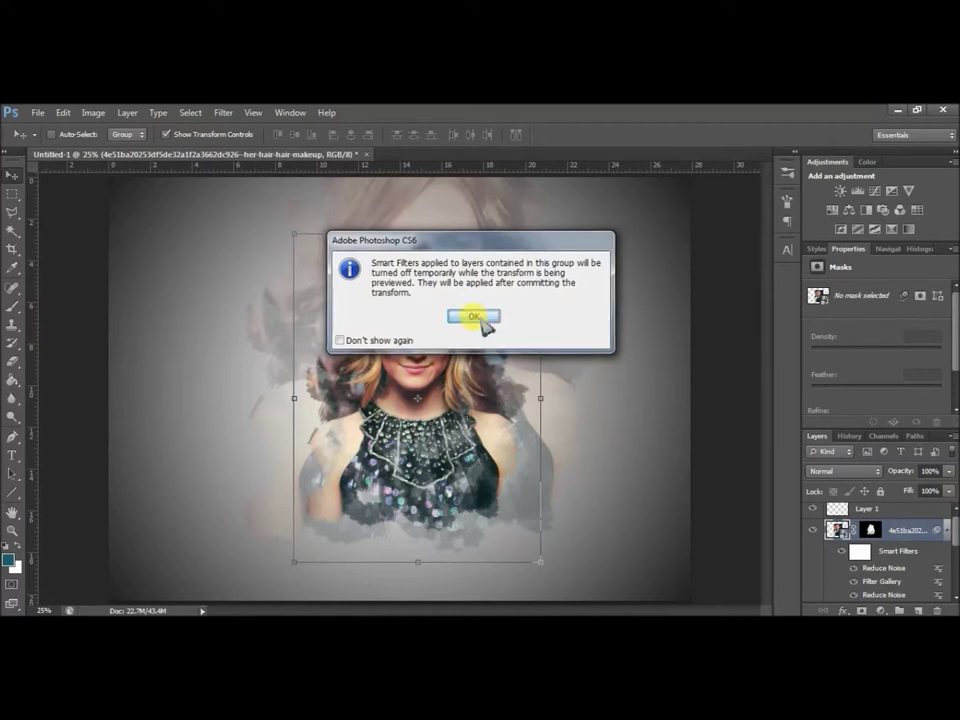
- Scale the portrait to about 90%, move it upward, and commit the transform
click(467, 317)
drag(292, 231, 366, 272)
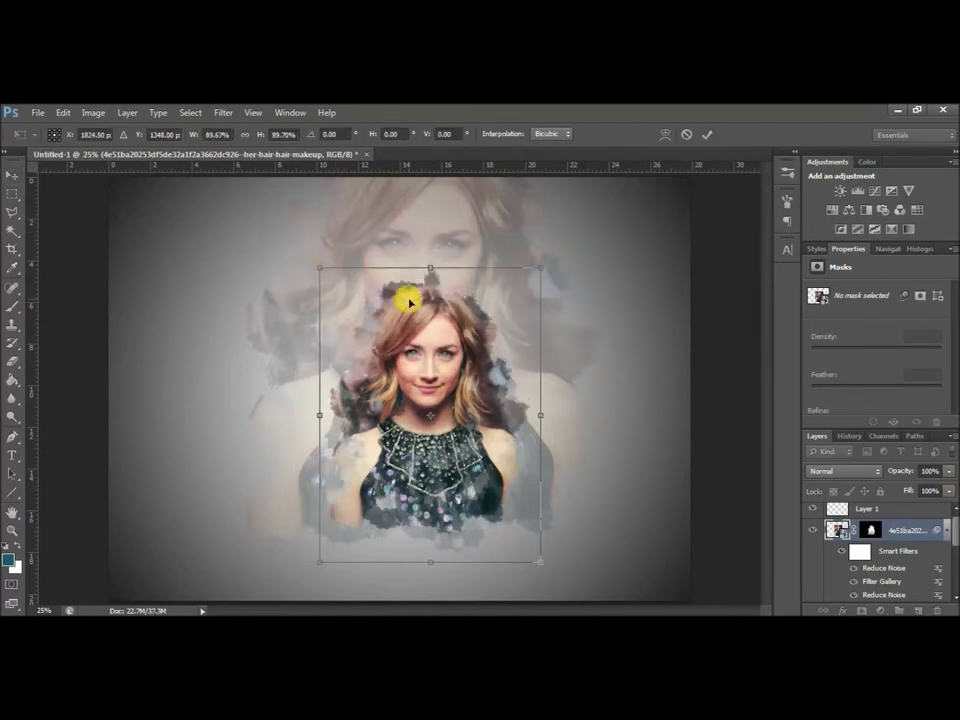
key(ctrl+minus)
drag(410, 337, 413, 350)
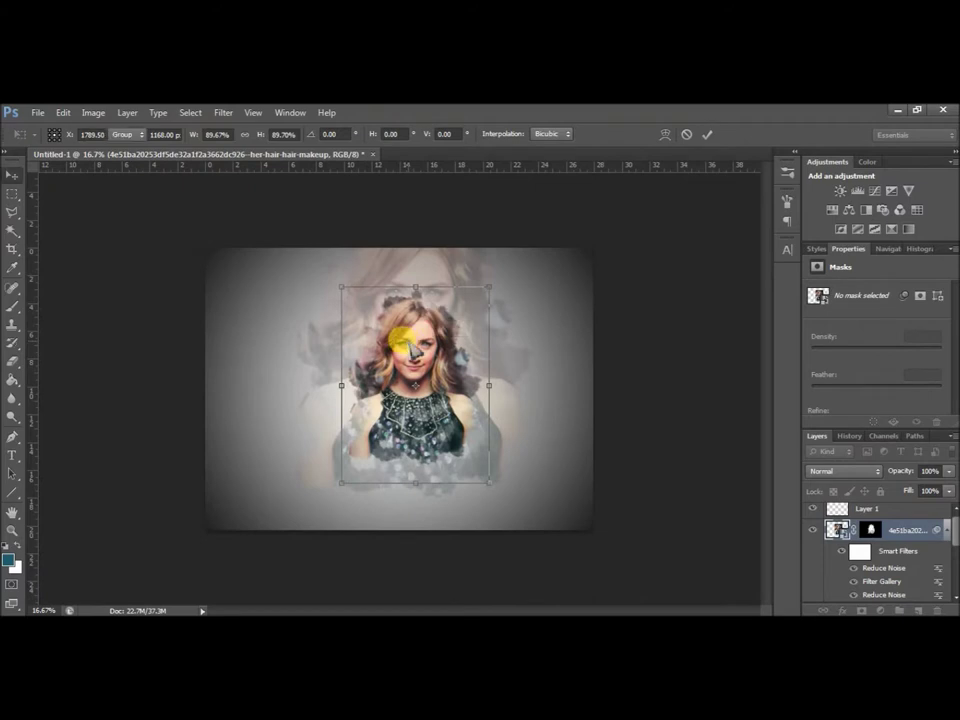
key(Return)
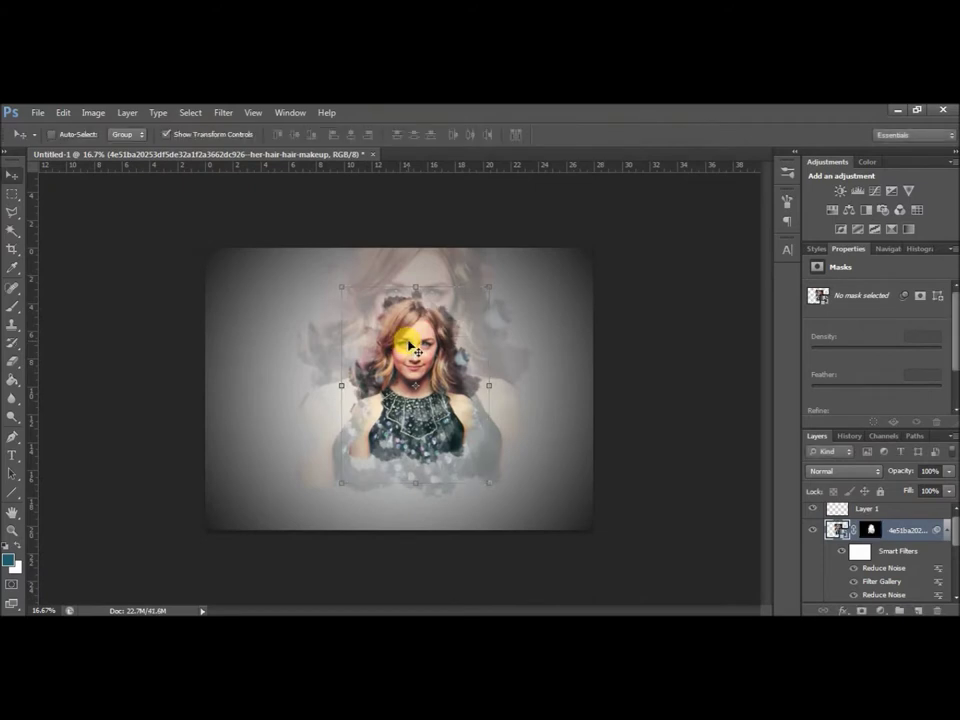
key(ctrl+plus)
- Paint a wide teal brush stroke across the lower canvas on Layer 1
click(12, 303)
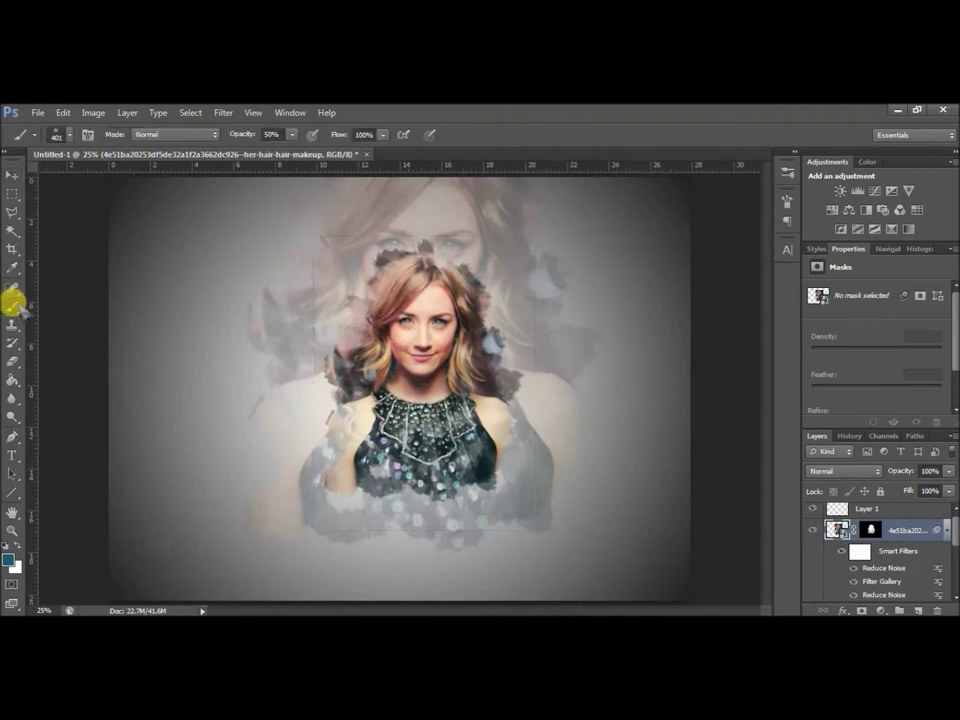
click(868, 511)
mouse_move(266, 515)
mouse_down()
mouse_move(422, 489)
mouse_move(535, 500)
mouse_move(284, 511)
mouse_move(411, 499)
mouse_move(518, 505)
mouse_up()
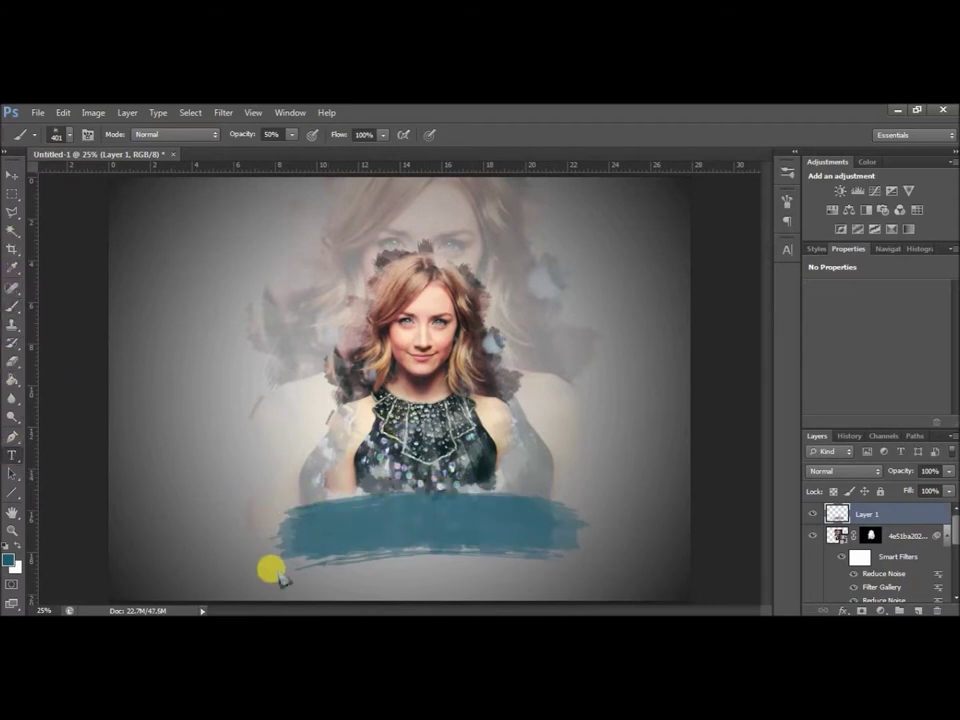
click(500, 579)
key(t)
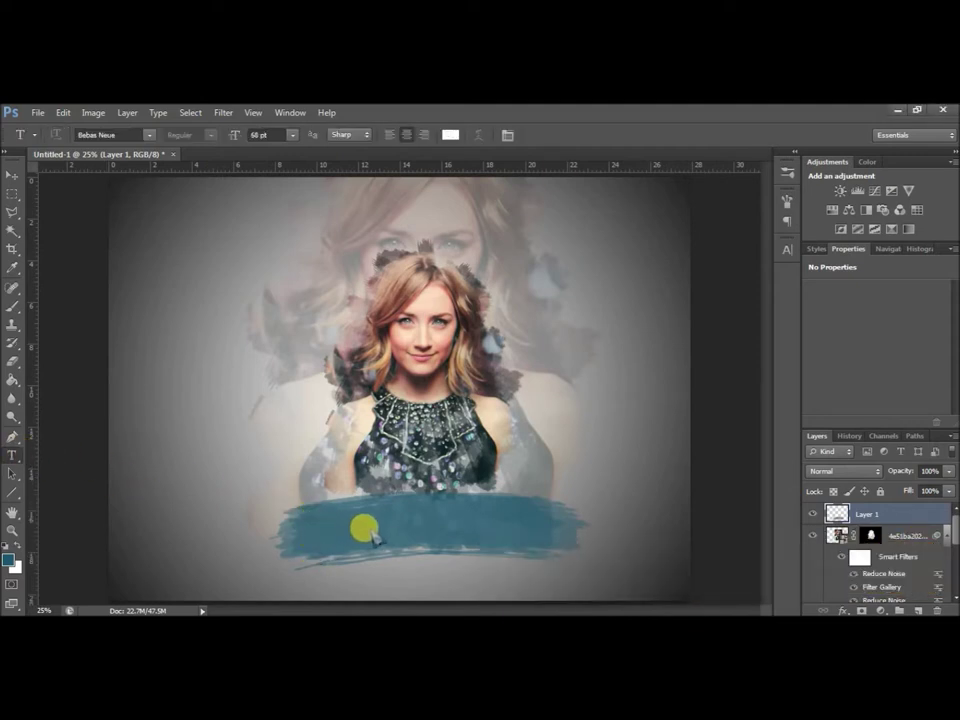
- Set the 'galway girl' title in Beyond The Mountains and move it onto the teal stroke
drag(549, 536, 322, 516)
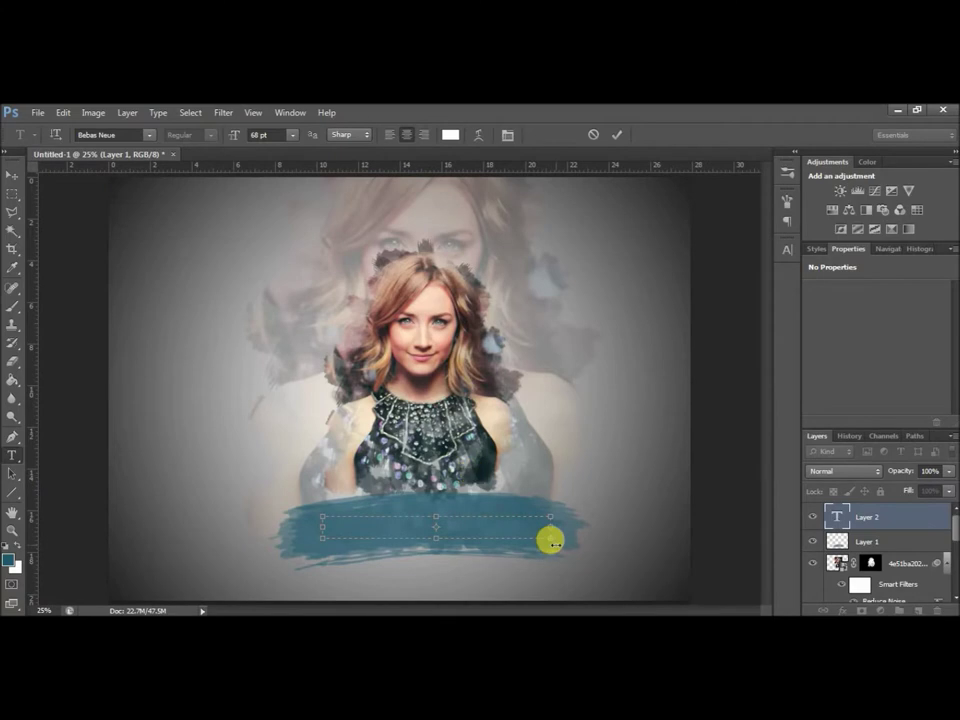
drag(549, 539, 591, 584)
text(GALWAY GIRL)
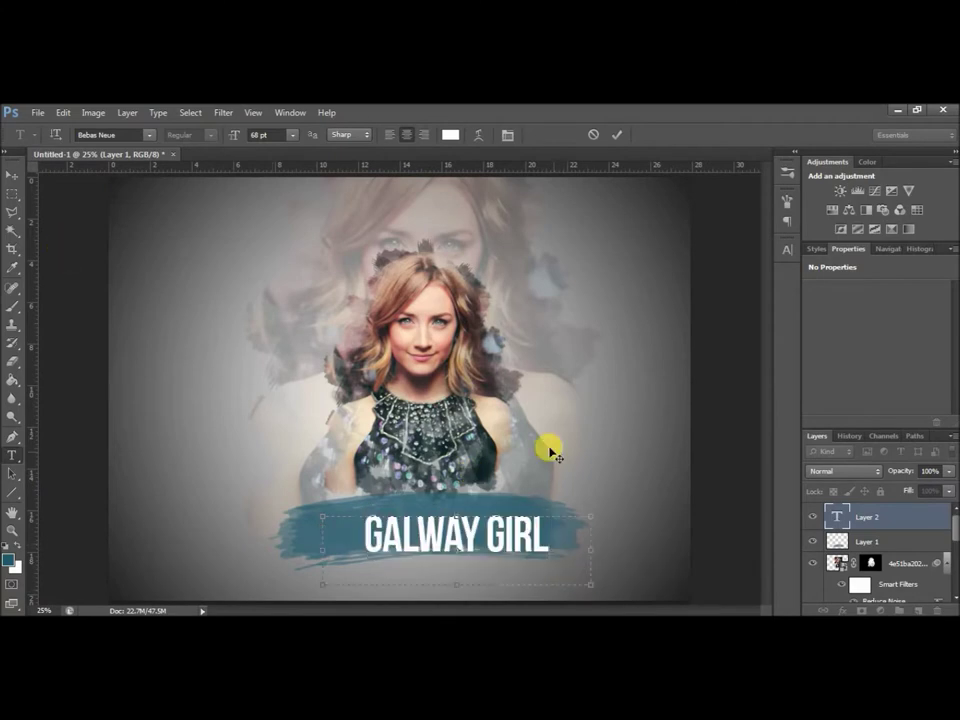
click(149, 134)
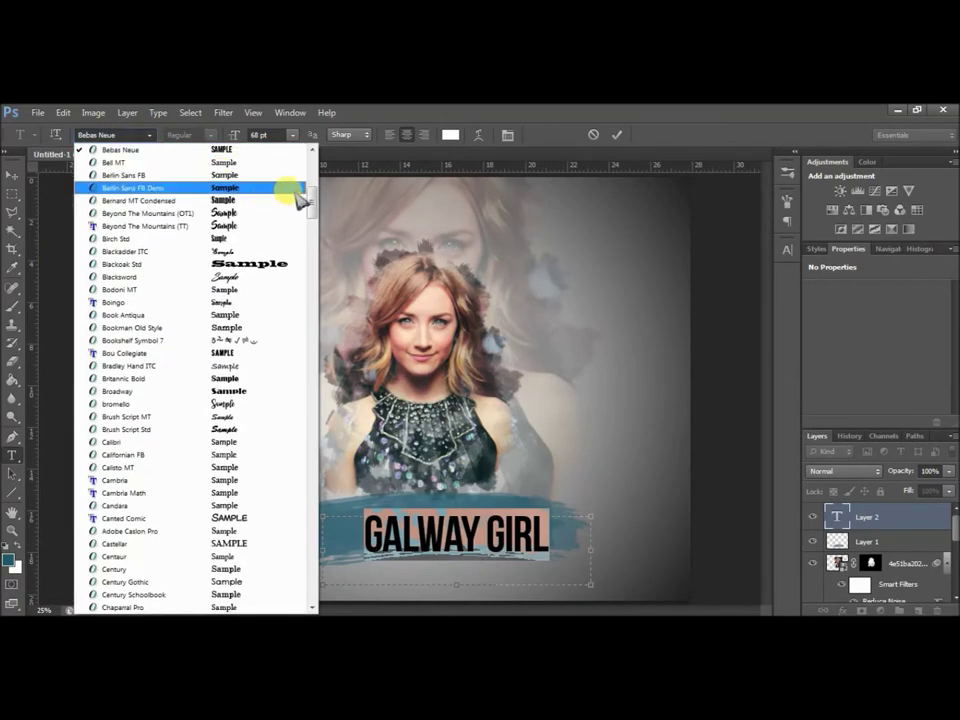
click(287, 216)
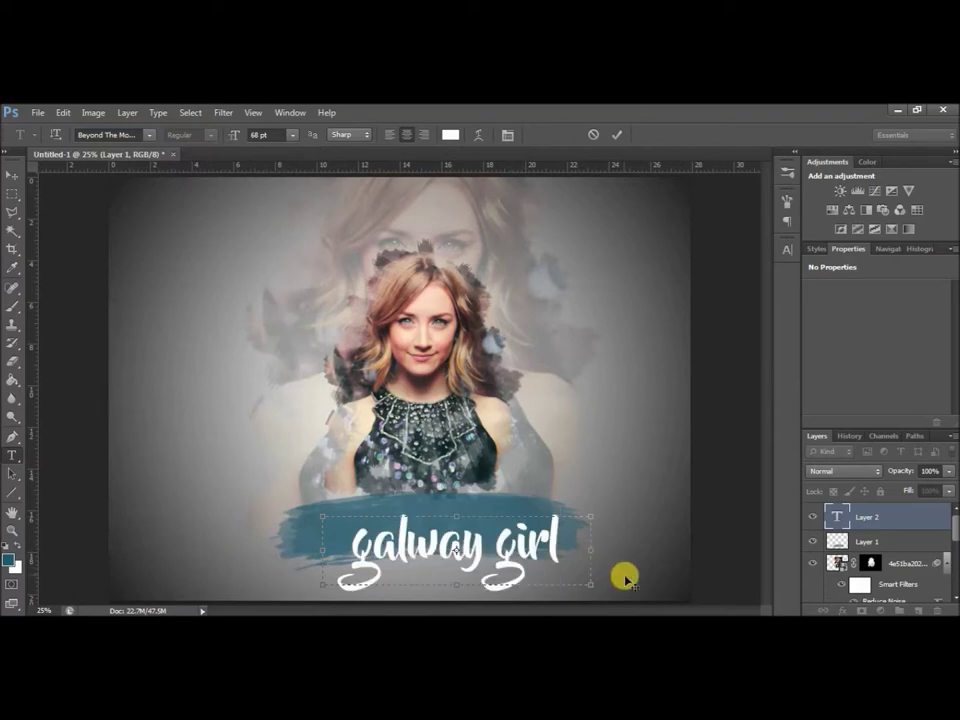
click(12, 175)
drag(540, 563, 516, 537)
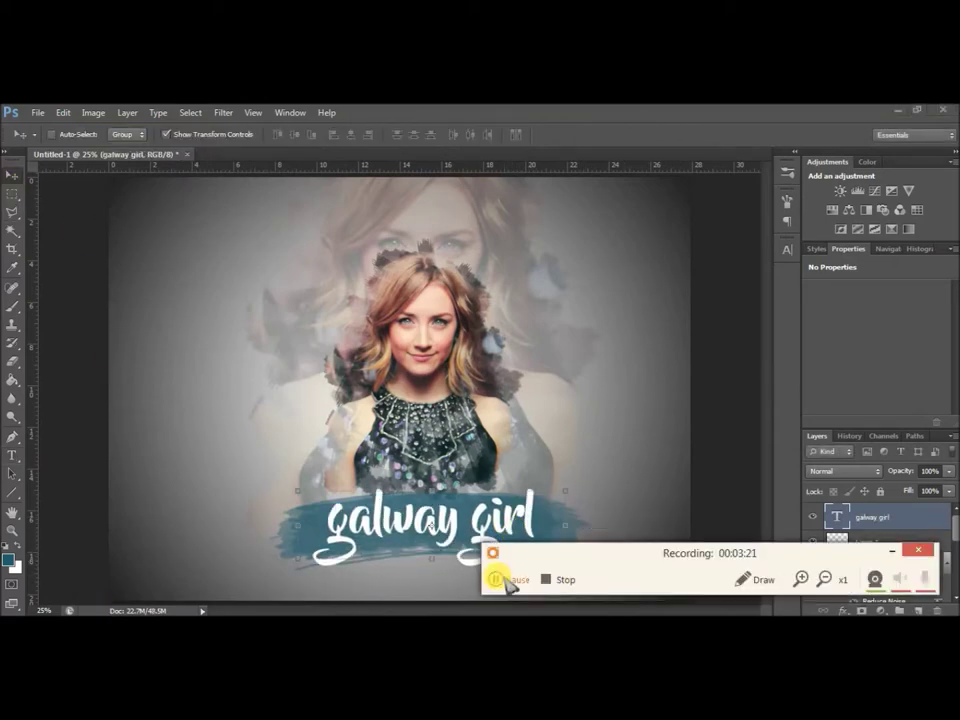
- Add a drop shadow with distance 17 to 'galway girl', offset down-right beneath the letters
right_click(890, 518)
key(Escape)
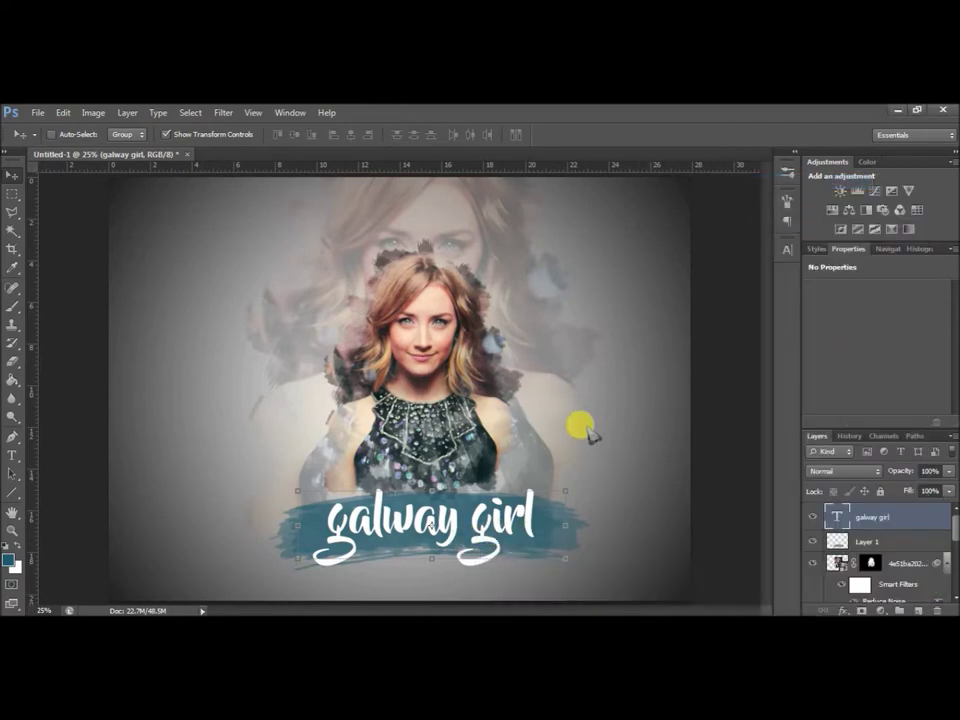
click(602, 363)
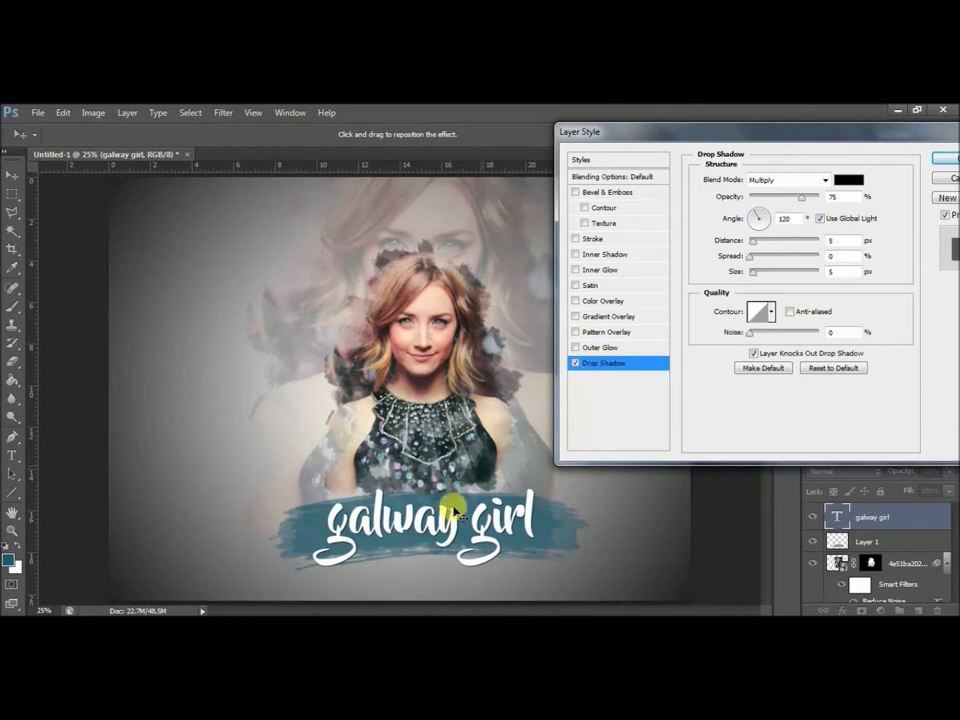
drag(447, 548, 447, 521)
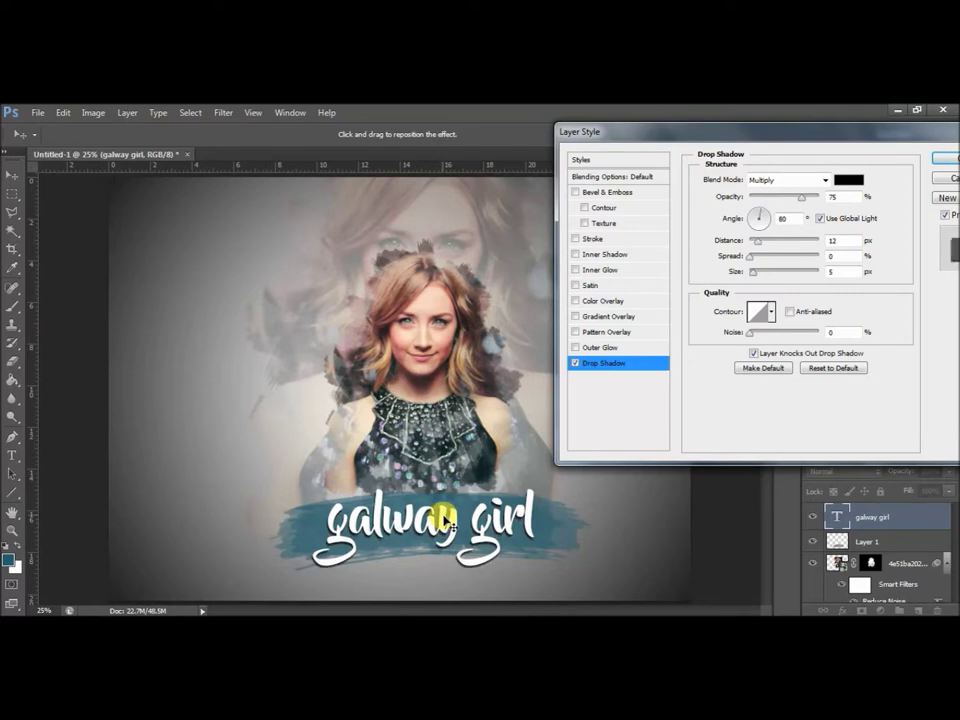
drag(763, 245, 756, 252)
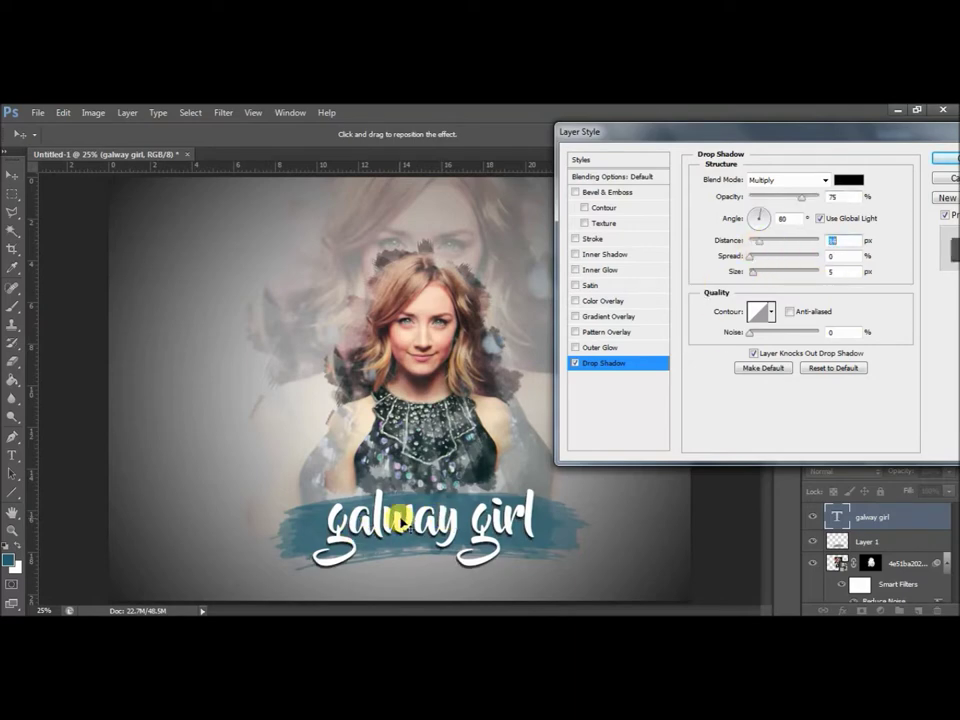
drag(400, 518, 400, 517)
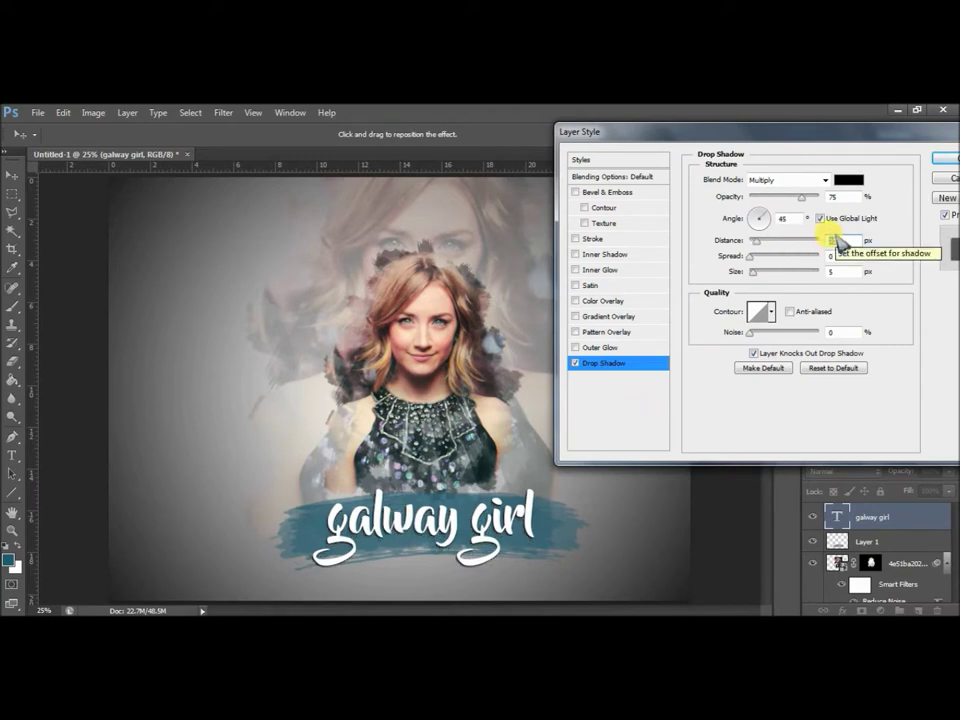
double_click(838, 240)
text(17)
drag(392, 518, 393, 520)
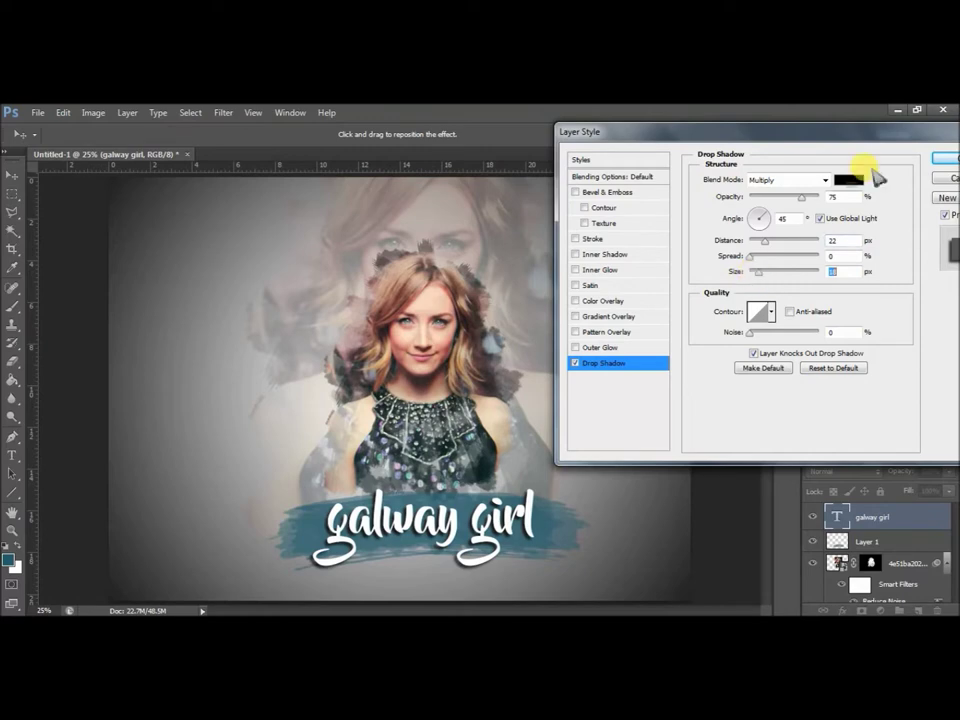
click(945, 158)
key(ctrl+minus)
key(ctrl+plus)
ctrl+click(450, 396)
- Select the portrait, title and banner layers and nudge them slightly up
scroll(885, 514, up, 2)
click(885, 516)
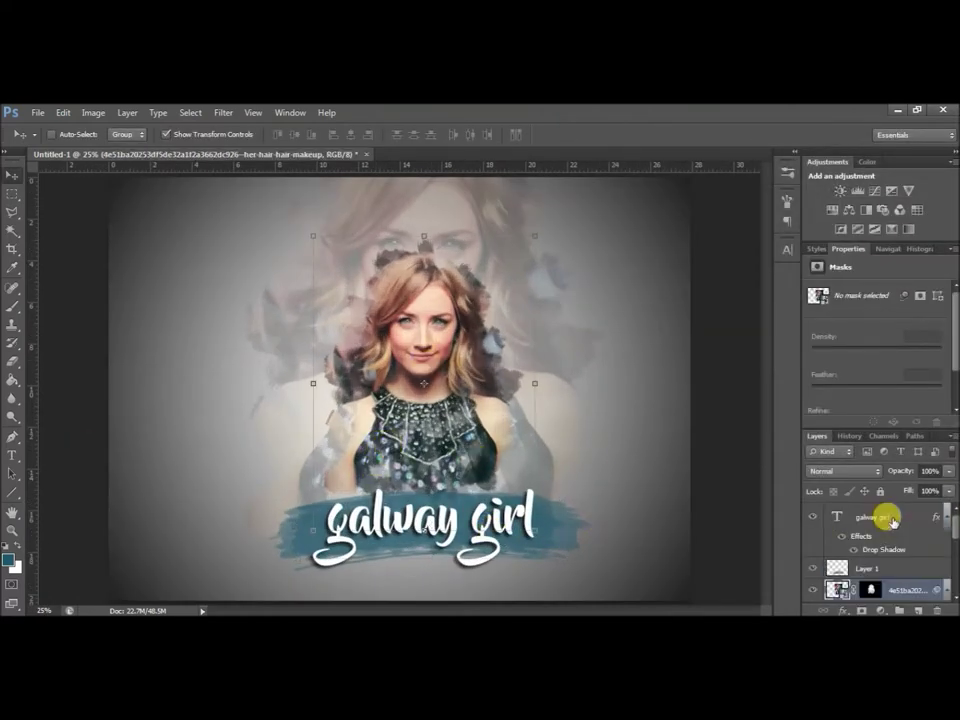
ctrl+shift+click(405, 443)
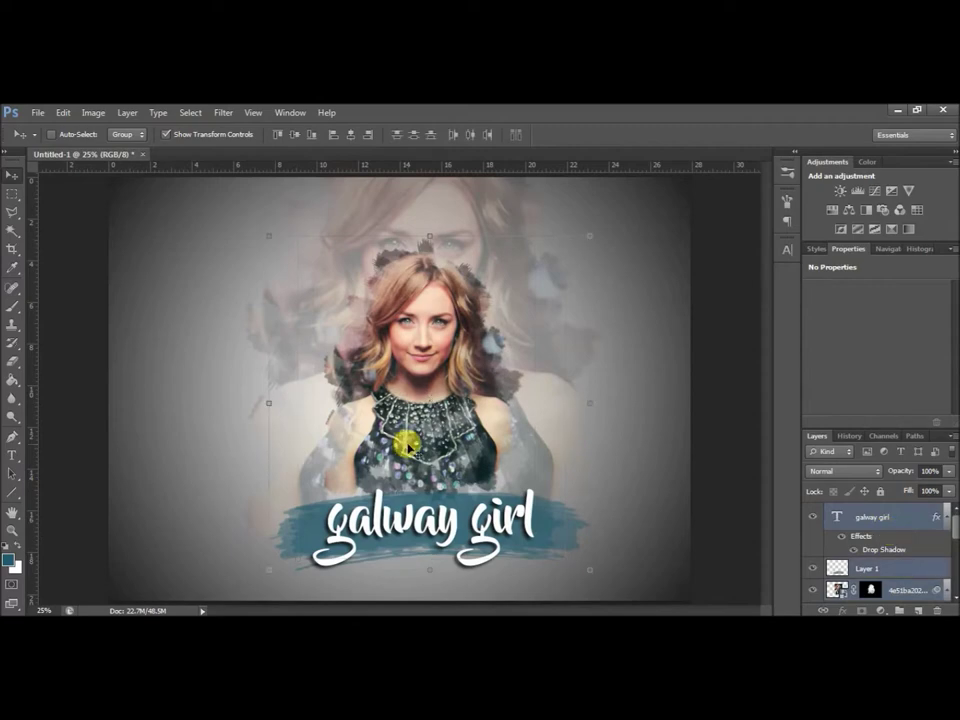
drag(405, 443, 392, 413)
ctrl+click(624, 387)
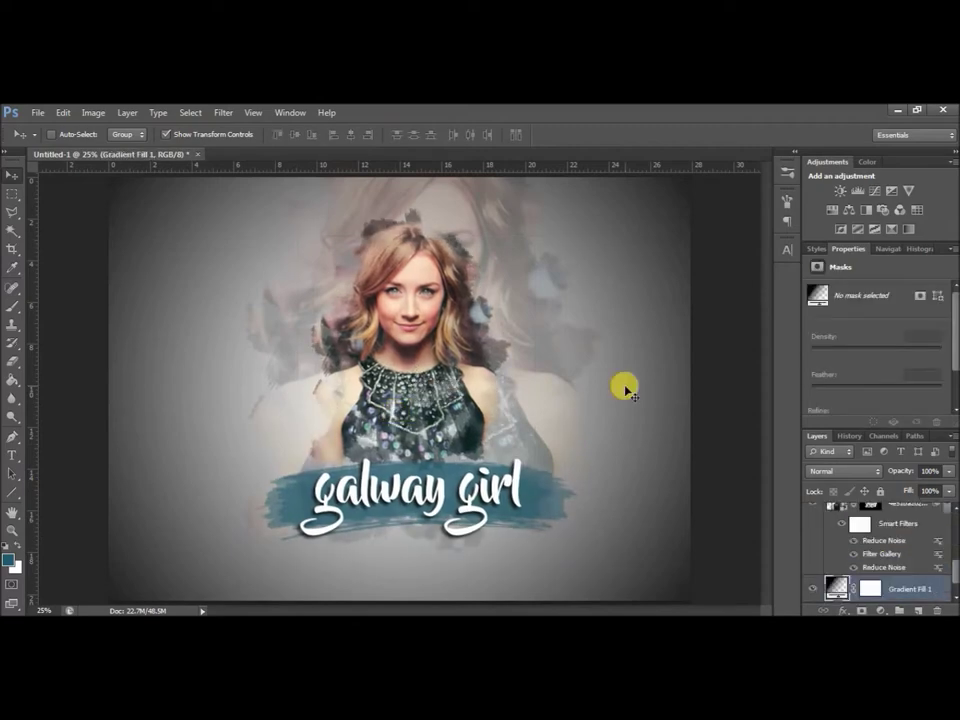
key(ctrl+plus)
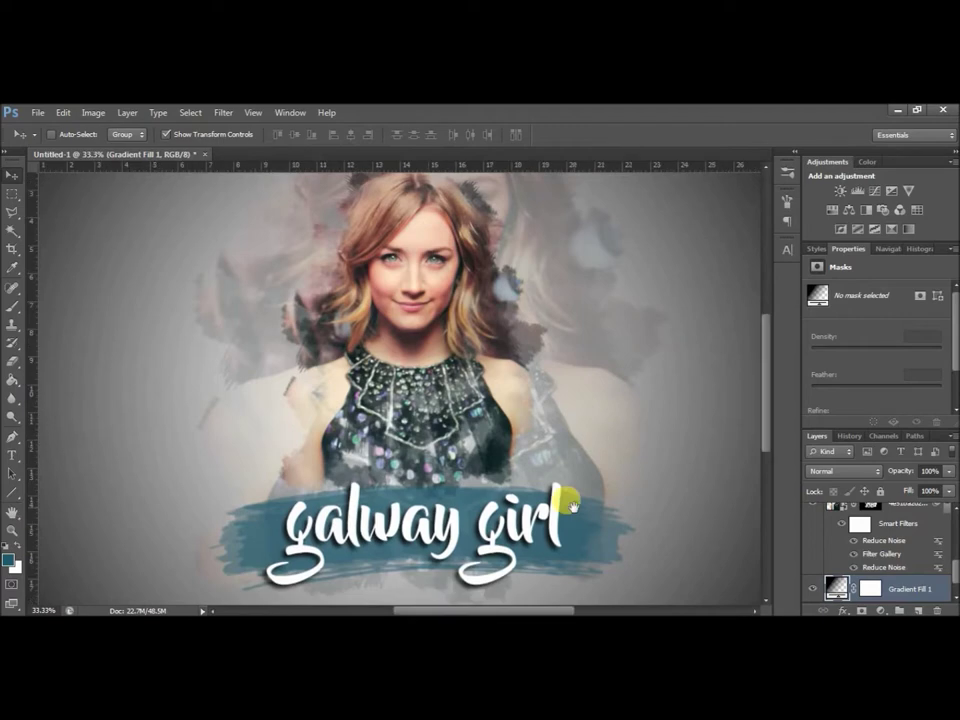
drag(571, 506, 572, 404)
- Add an 'ed sheeran' subtitle below the banner in 31 pt Bebas Neue
click(12, 455)
drag(372, 485, 572, 518)
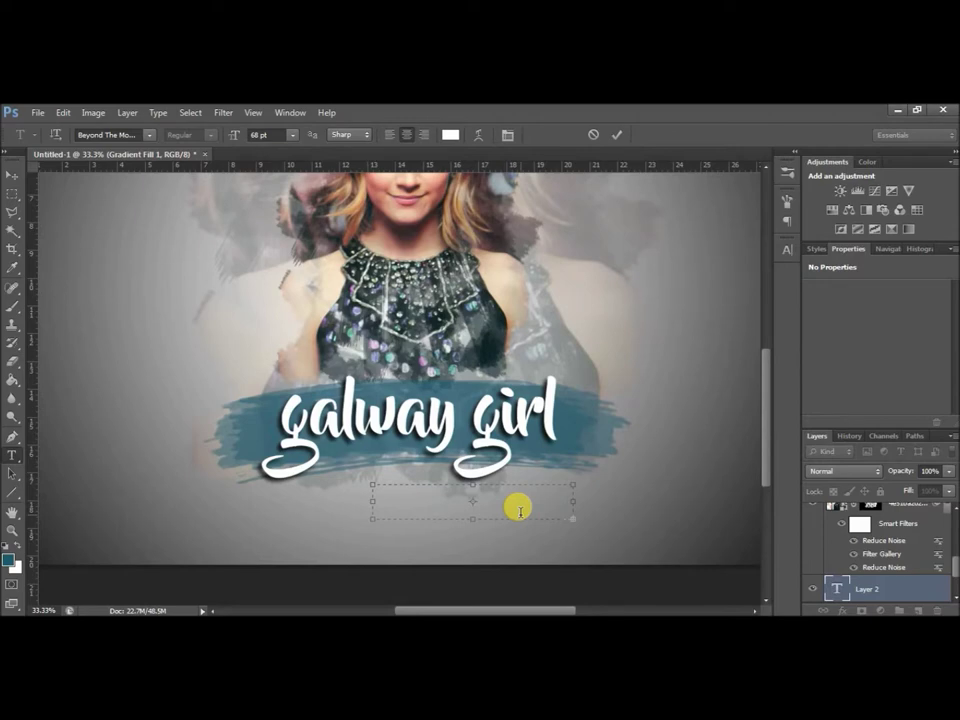
drag(595, 534, 653, 548)
text(ed sheeran)
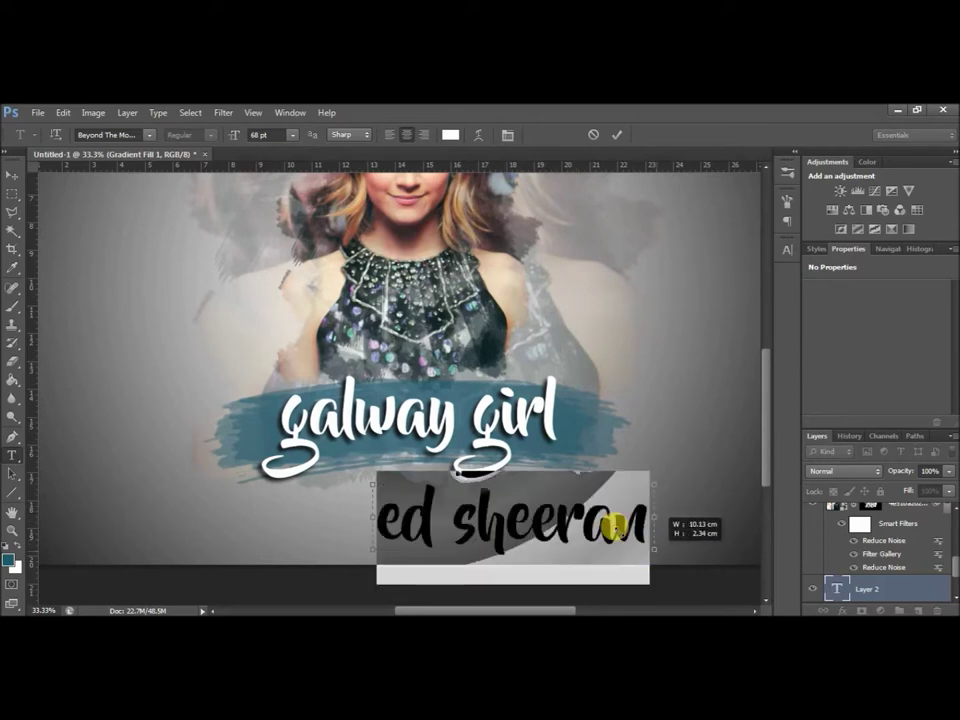
click(262, 135)
scroll(262, 135, down, 2)
scroll(262, 135, down, 2)
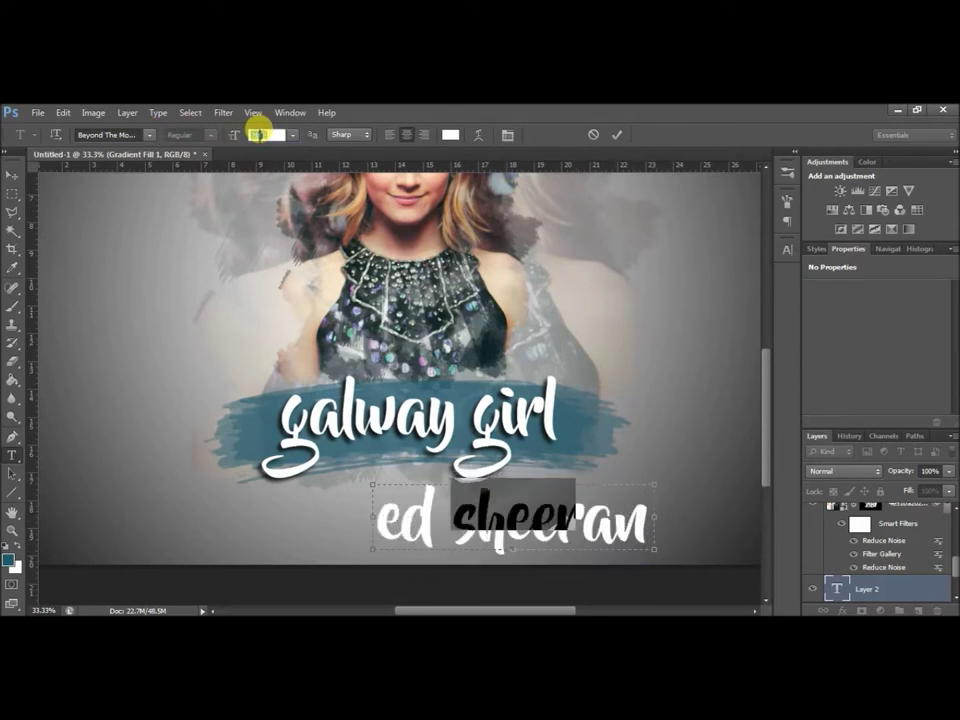
scroll(262, 135, down, 2)
scroll(262, 135, down, 1)
scroll(262, 135, down, 1)
click(148, 135)
text(Bebas Neue)
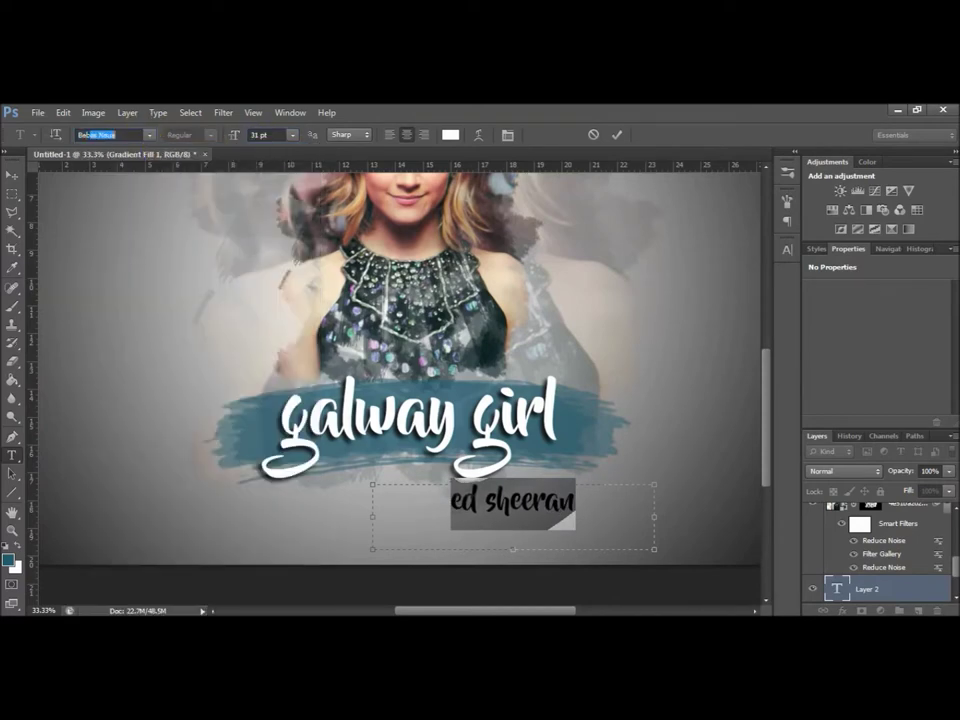
key(Return)
drag(648, 549, 527, 509)
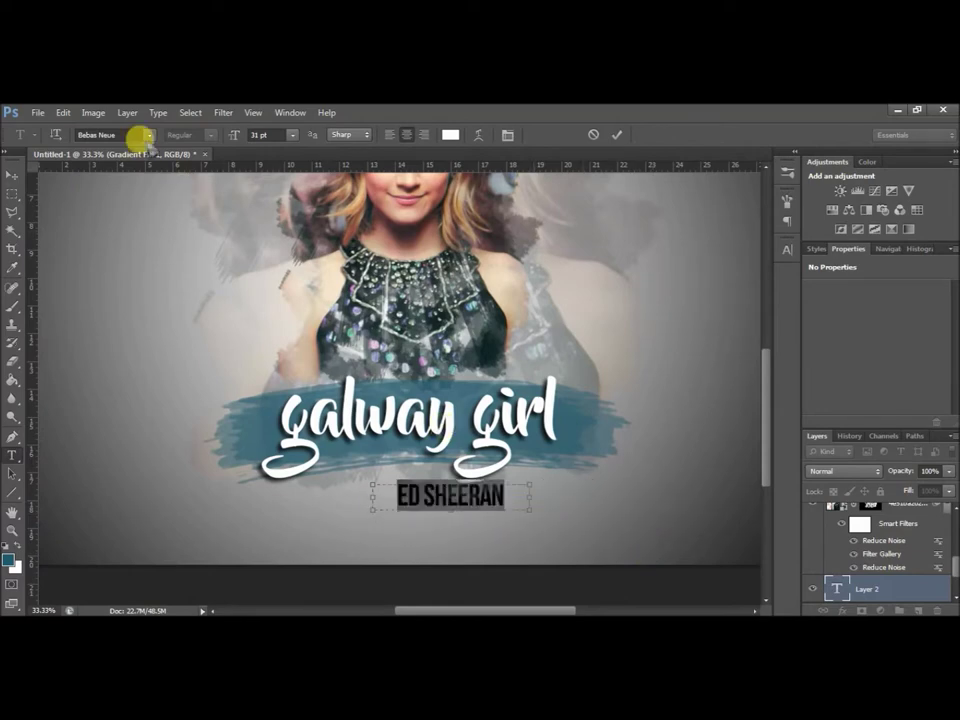
- Try Always In My Heart, then AmateurComic for the subtitle, reducing it to 22 pt
click(147, 135)
scroll(300, 195, up, 10)
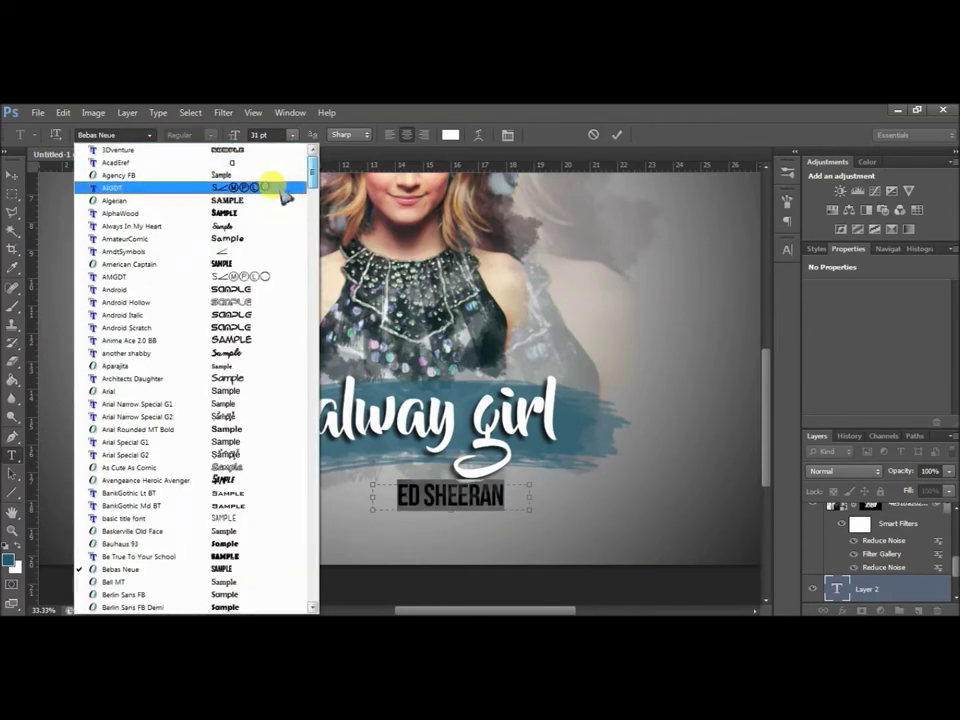
click(265, 226)
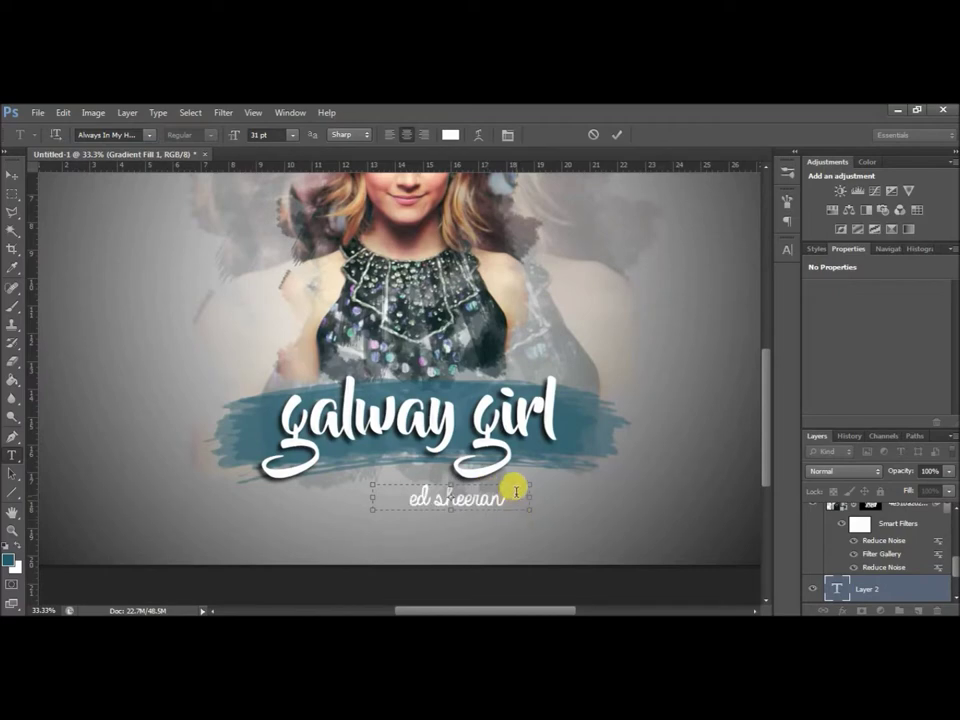
click(148, 135)
scroll(280, 180, up, 2)
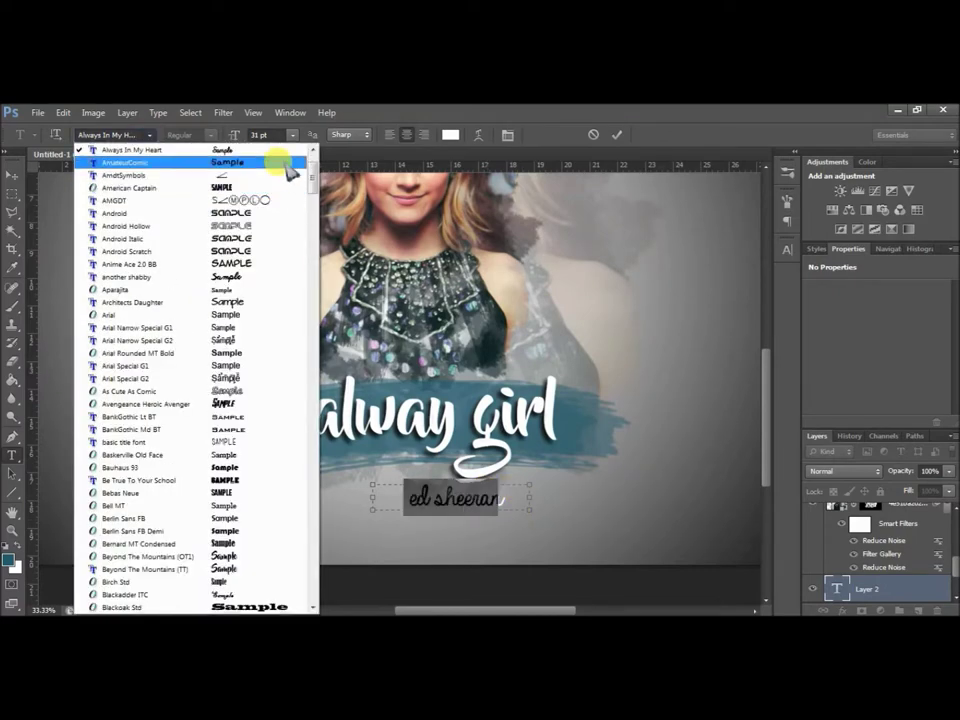
click(286, 165)
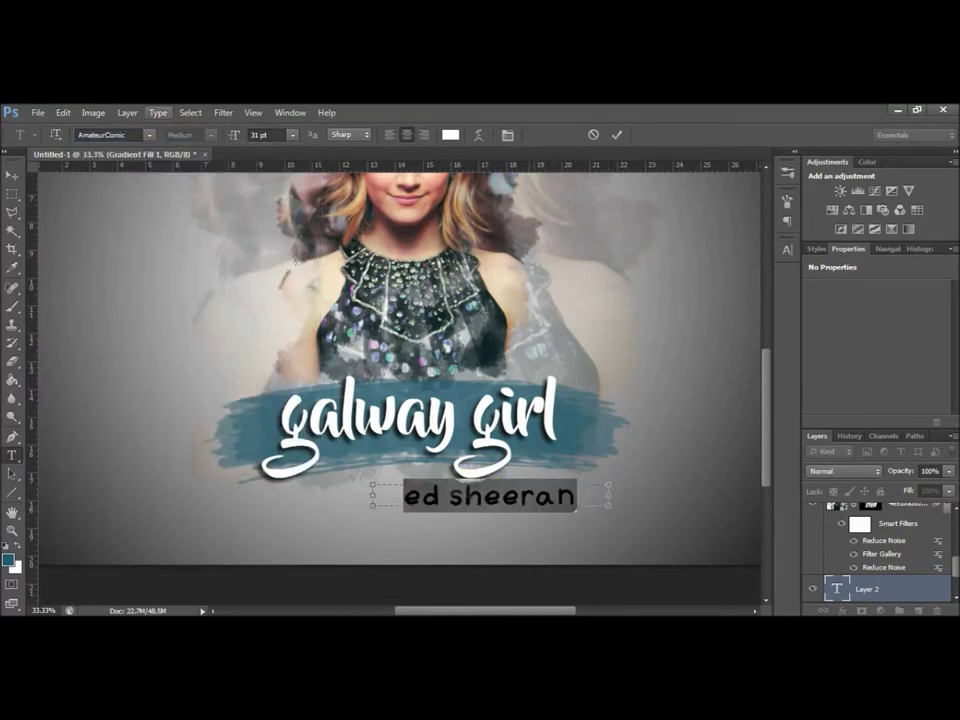
key(Down)
key(Down)
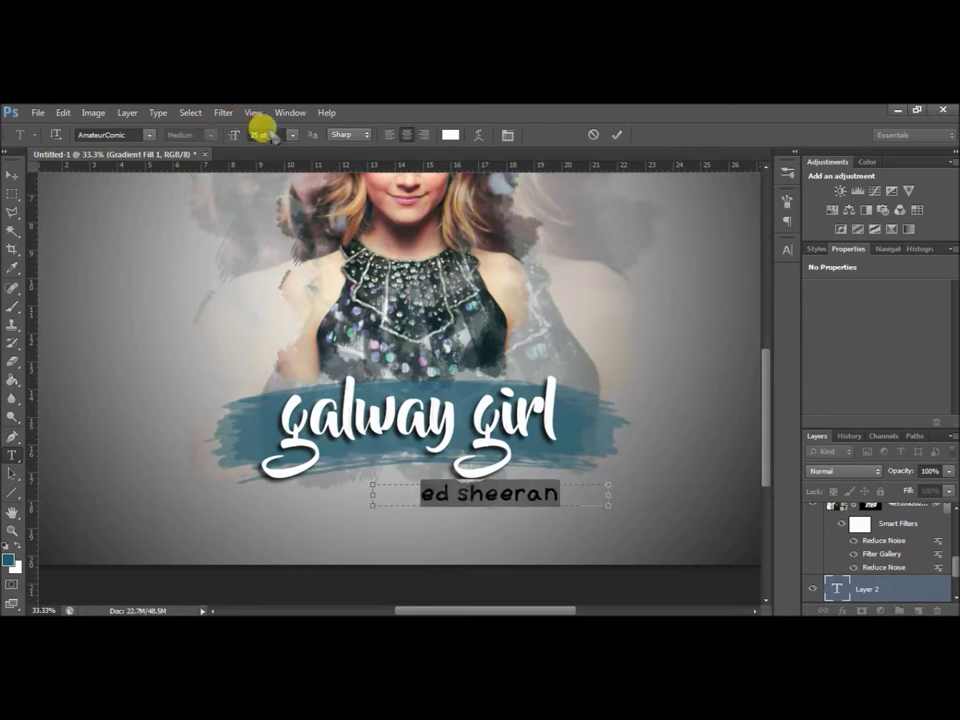
key(Down)
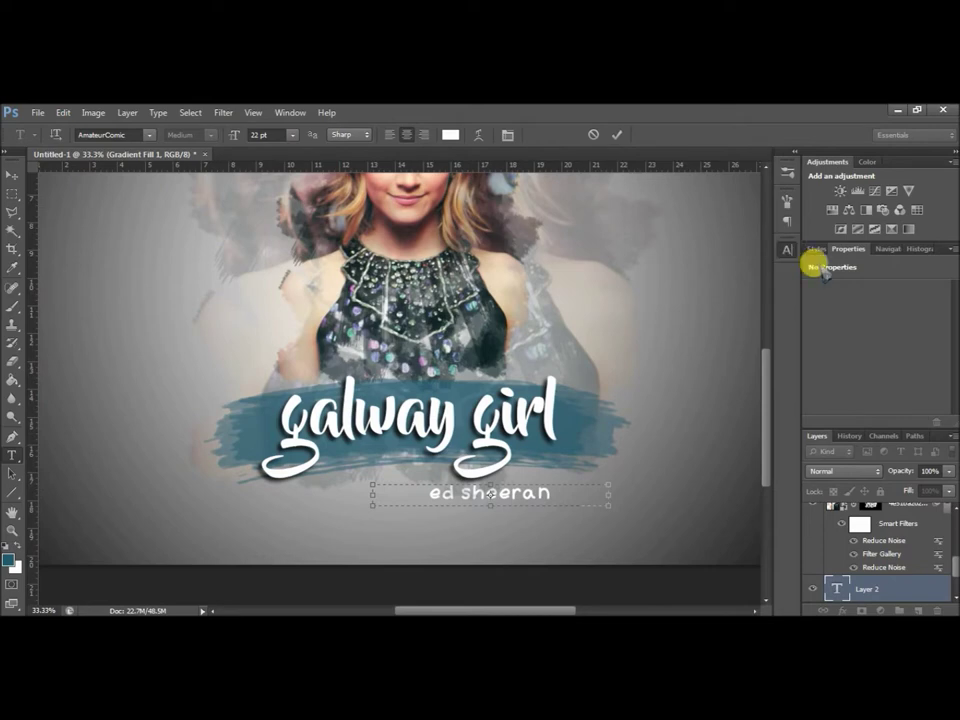
- Tighten the subtitle's tracking to -60 in the Character panel
click(787, 249)
click(758, 295)
click(739, 388)
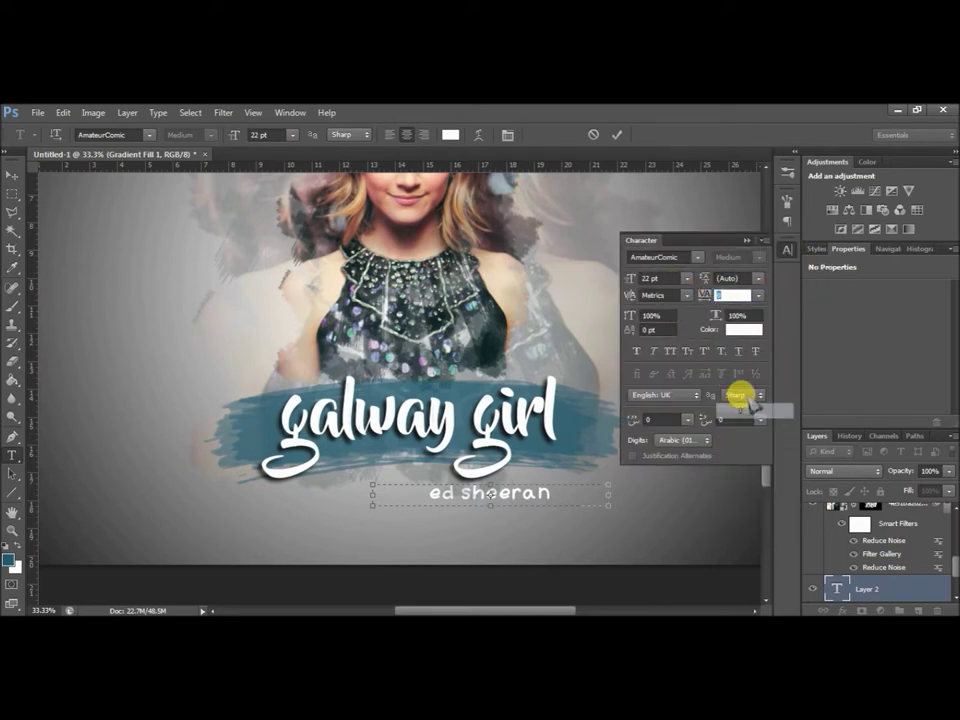
click(758, 294)
click(752, 419)
double_click(726, 294)
text(-60)
- Insert a dash before 'ed sheeran', commit, and move the subtitle right and up
click(424, 489)
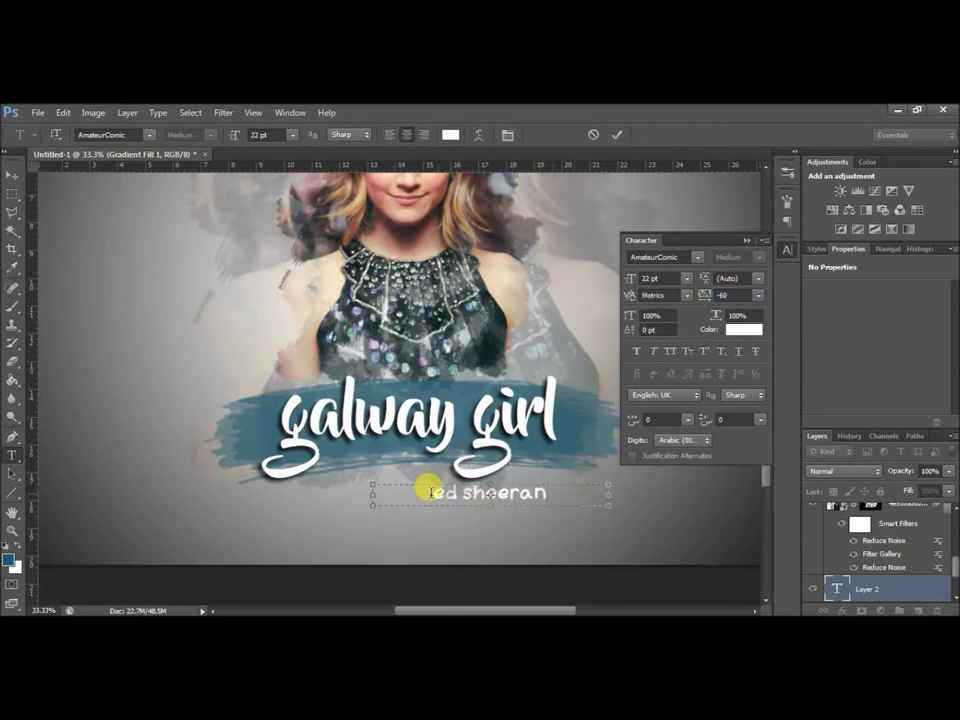
text(-)
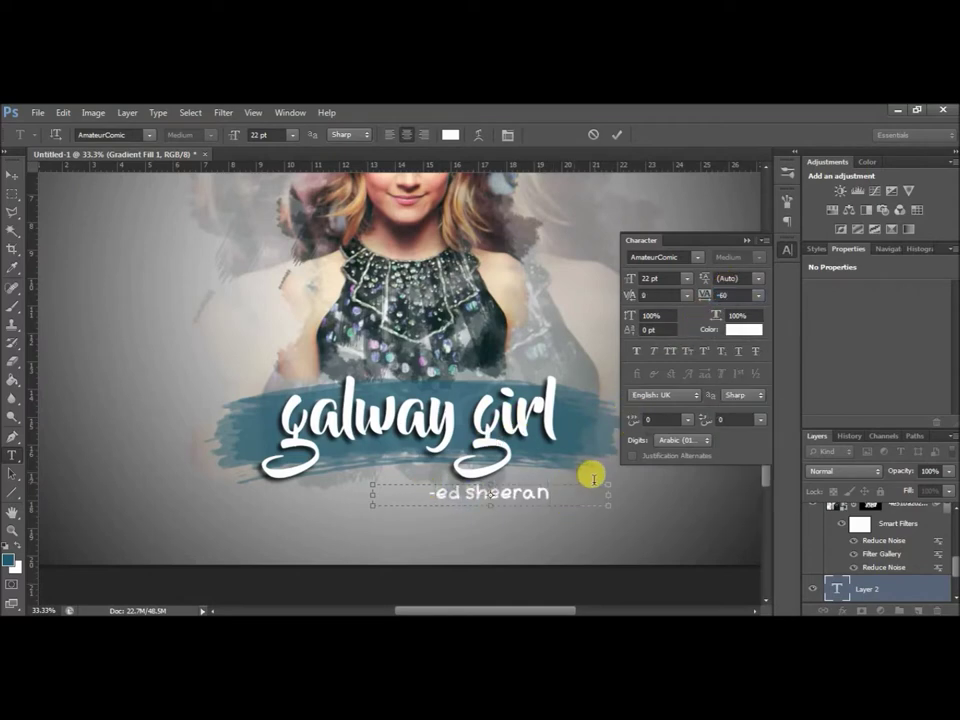
click(736, 237)
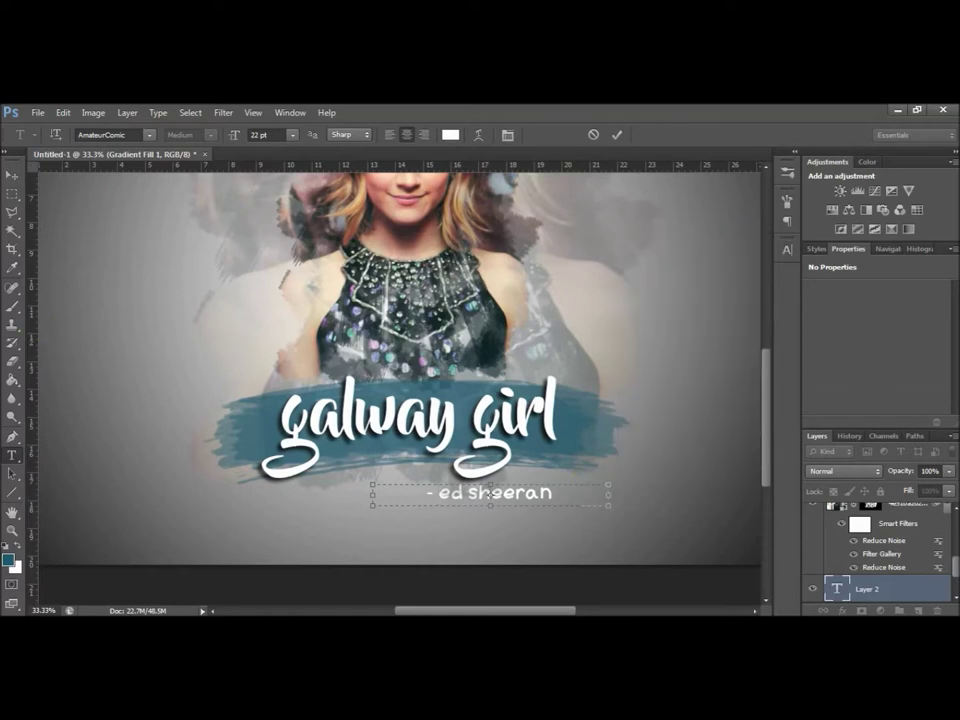
key(ctrl+Return)
key(v)
mouse_move(482, 493)
mouse_down()
mouse_move(580, 472)
mouse_move(402, 484)
mouse_up()
- Drag the '- ed sheeran' subtitle to sit centred just under 'galway girl'
scroll(846, 583, up, 1)
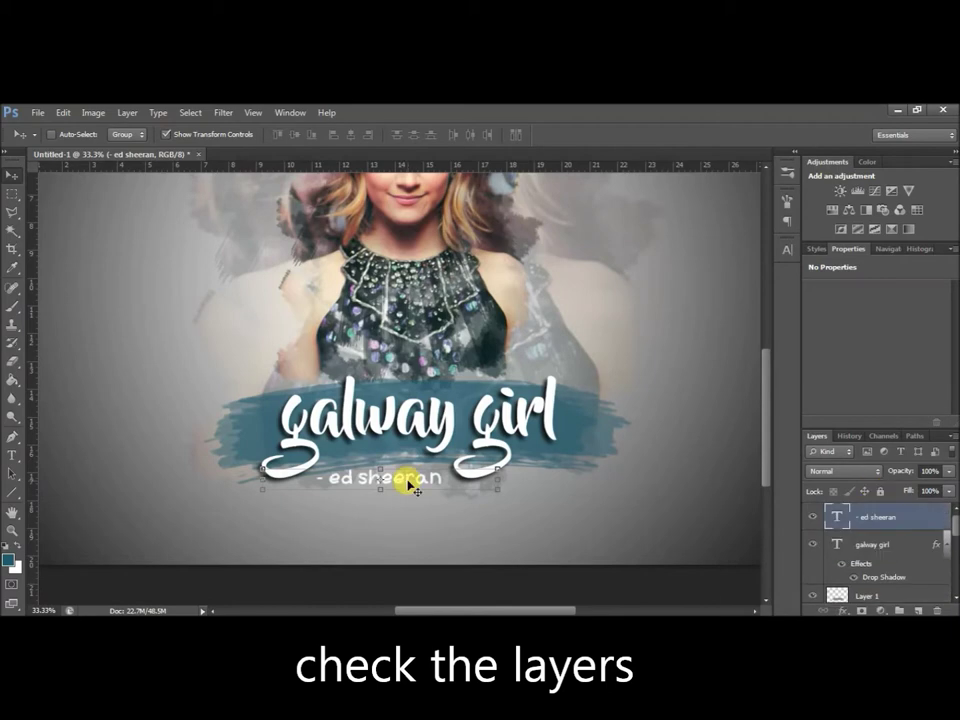
drag(410, 484, 410, 465)
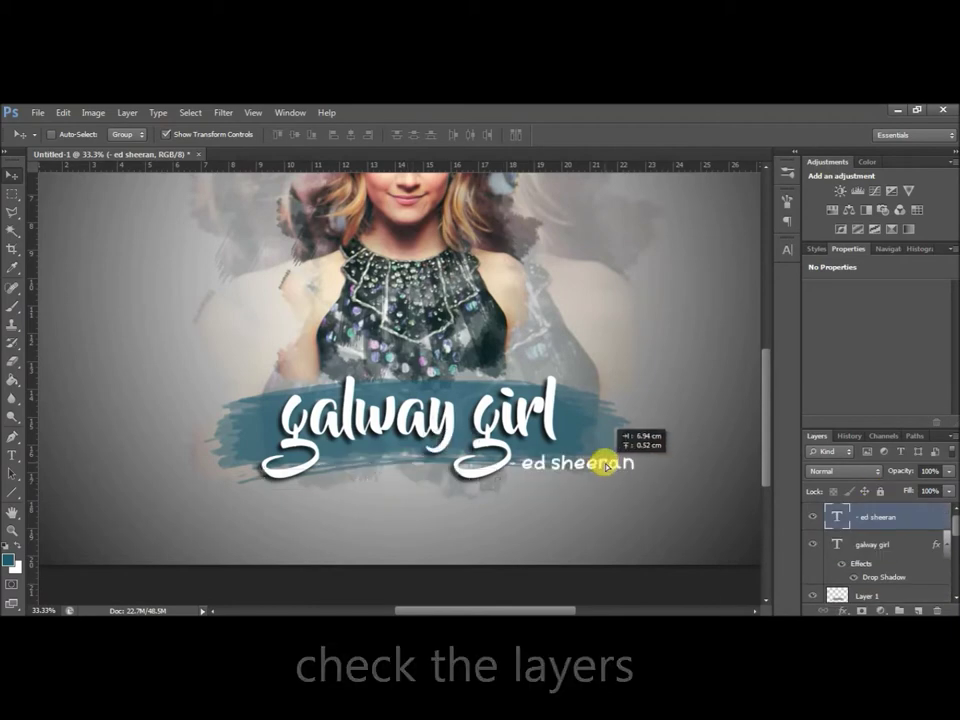
drag(410, 465, 411, 476)
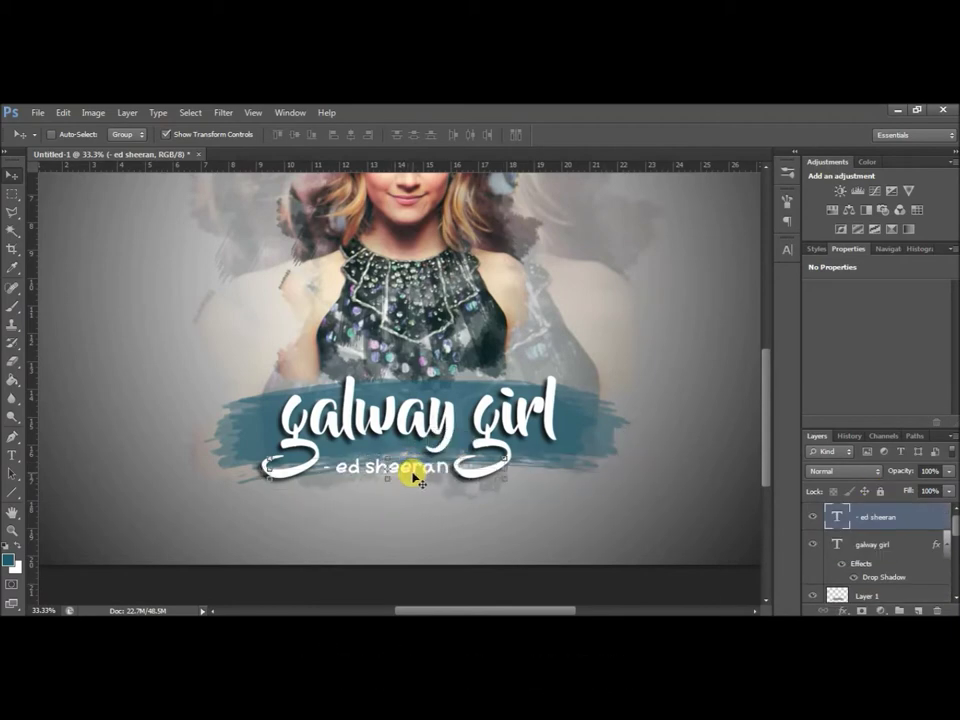
key(ctrl+minus)
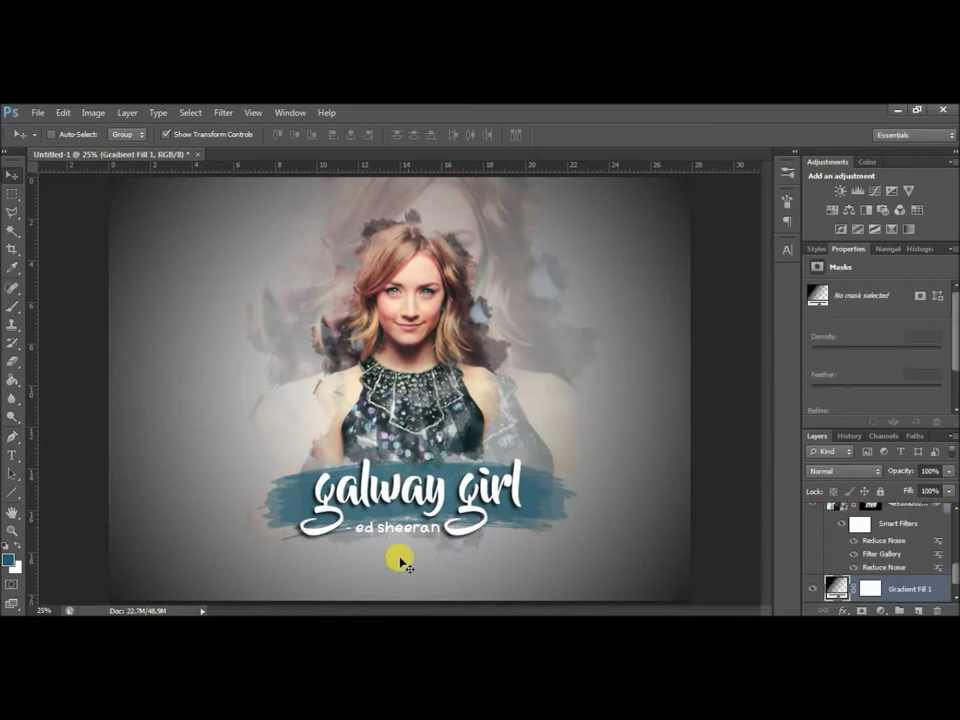
mouse_move(422, 531)
mouse_down()
mouse_move(570, 533)
mouse_move(445, 455)
mouse_up()
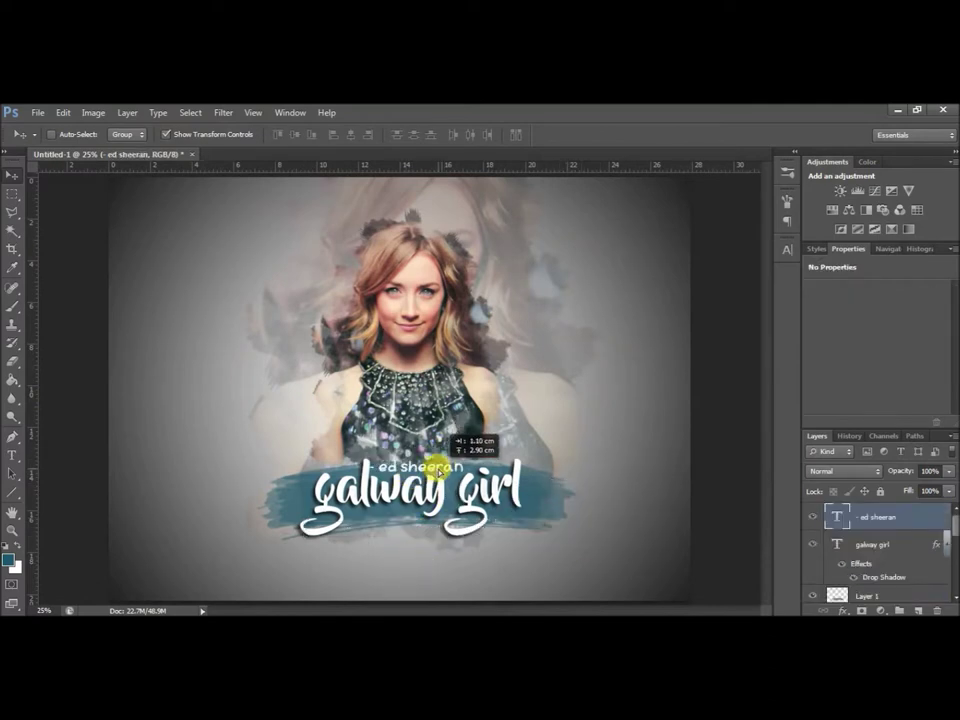
drag(445, 455, 421, 528)
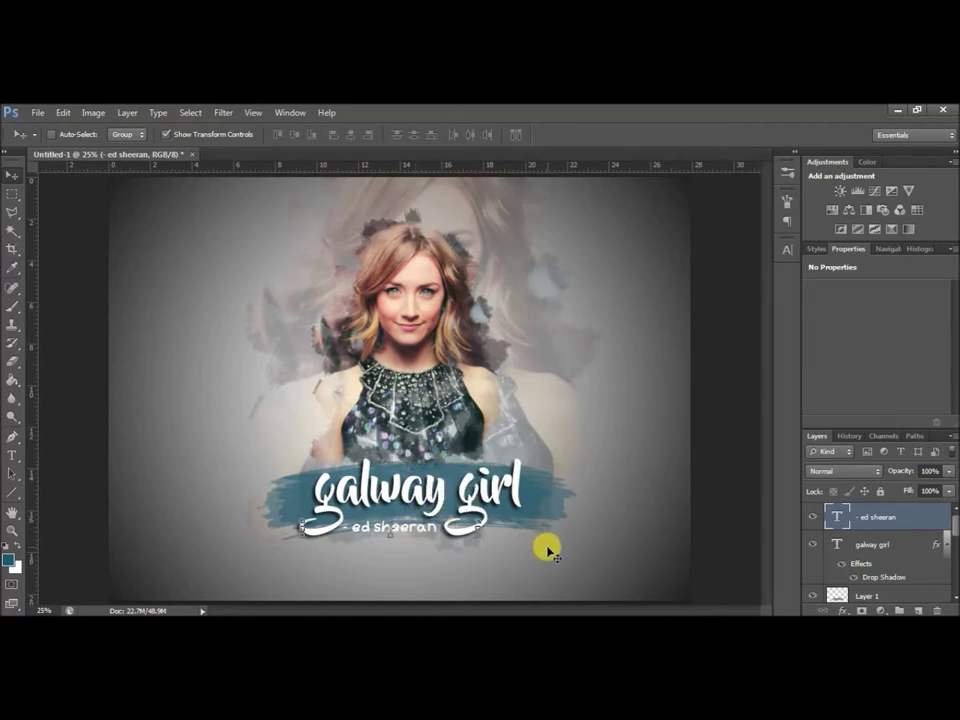
key(t)
click(355, 518)
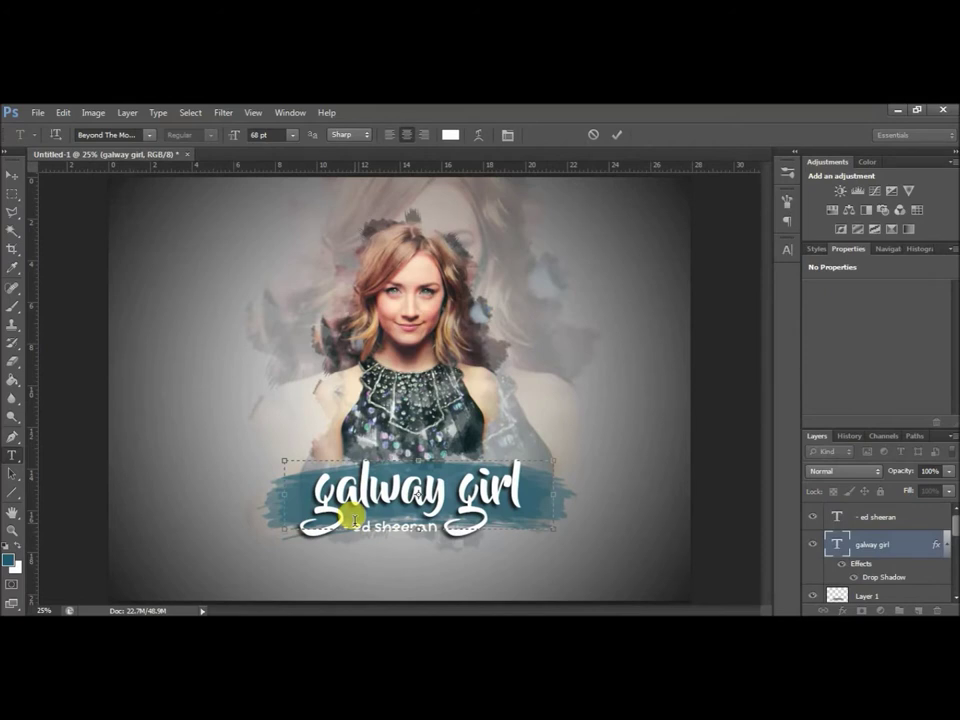
- Remove the dash so the subtitle reads 'ed sheeran', and raise it slightly under the title
key(ctrl+Return)
key(v)
double_click(876, 516)
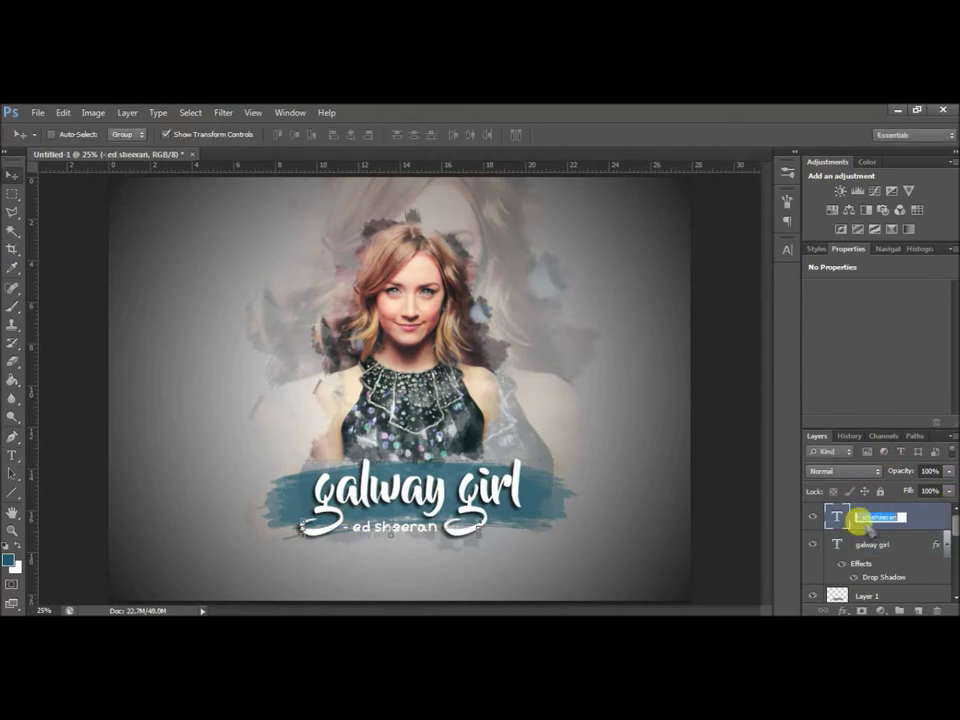
drag(381, 536, 378, 548)
double_click(376, 541)
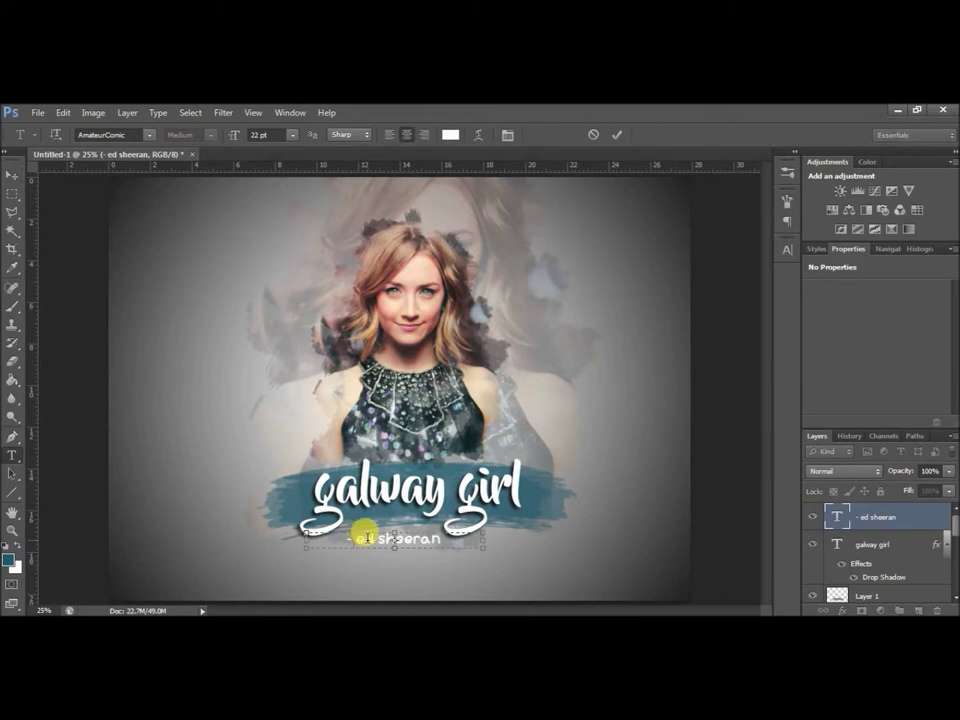
key(ctrl+Return)
key(v)
drag(378, 546, 381, 531)
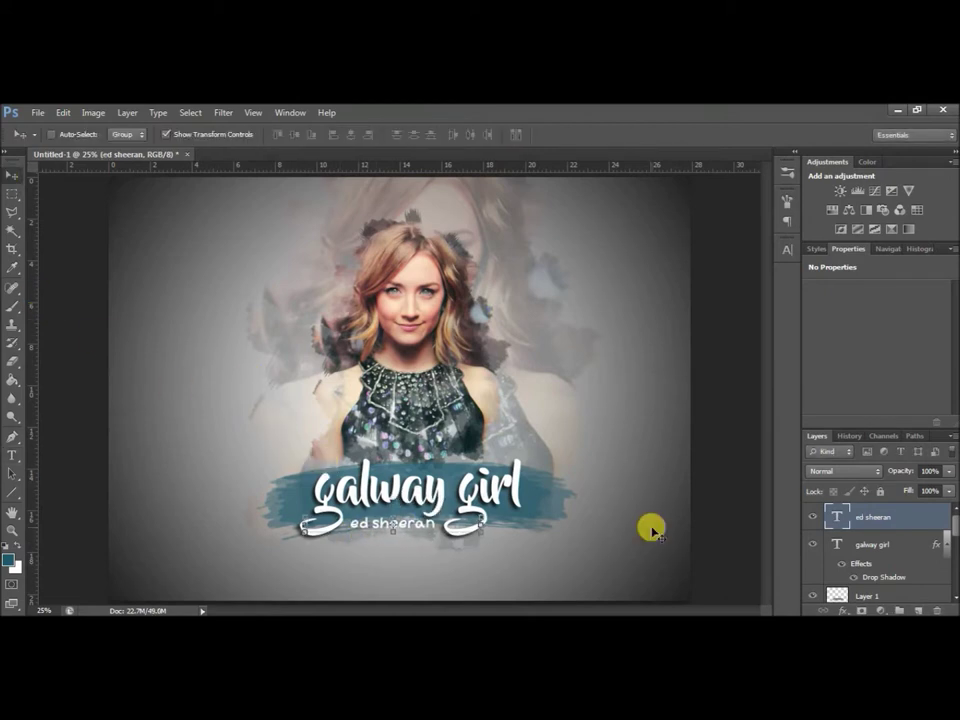
double_click(476, 470)
click(265, 134)
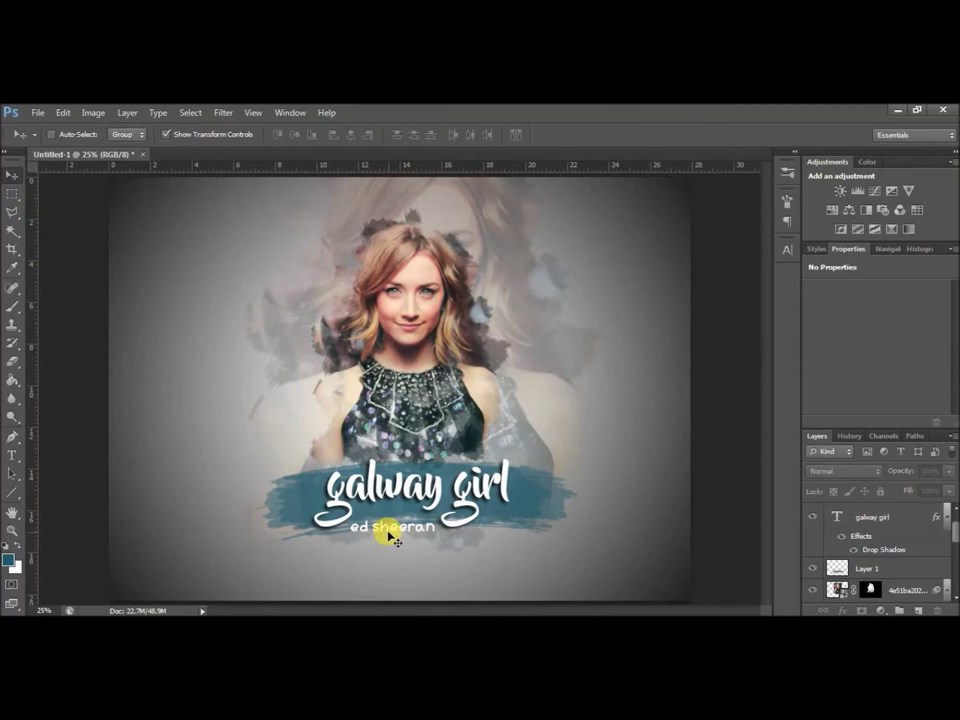
click(393, 538)
drag(413, 533, 410, 529)
- Reset the 'galway girl' title's letter spacing to 0 in the Character panel
key(t)
click(488, 482)
key(ctrl+a)
click(787, 249)
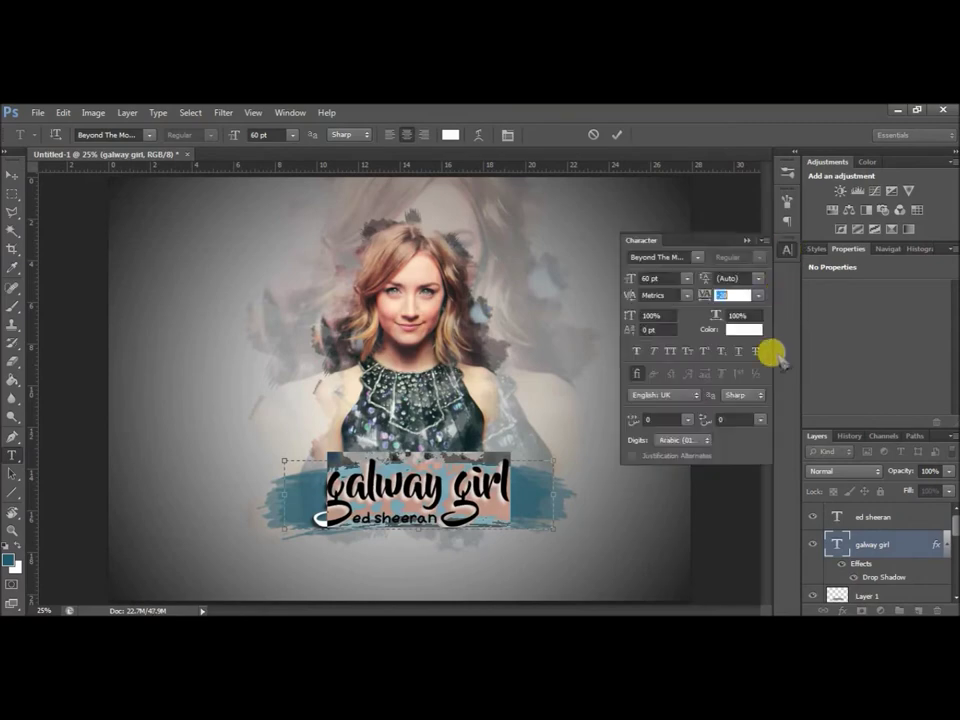
text(0)
key(Return)
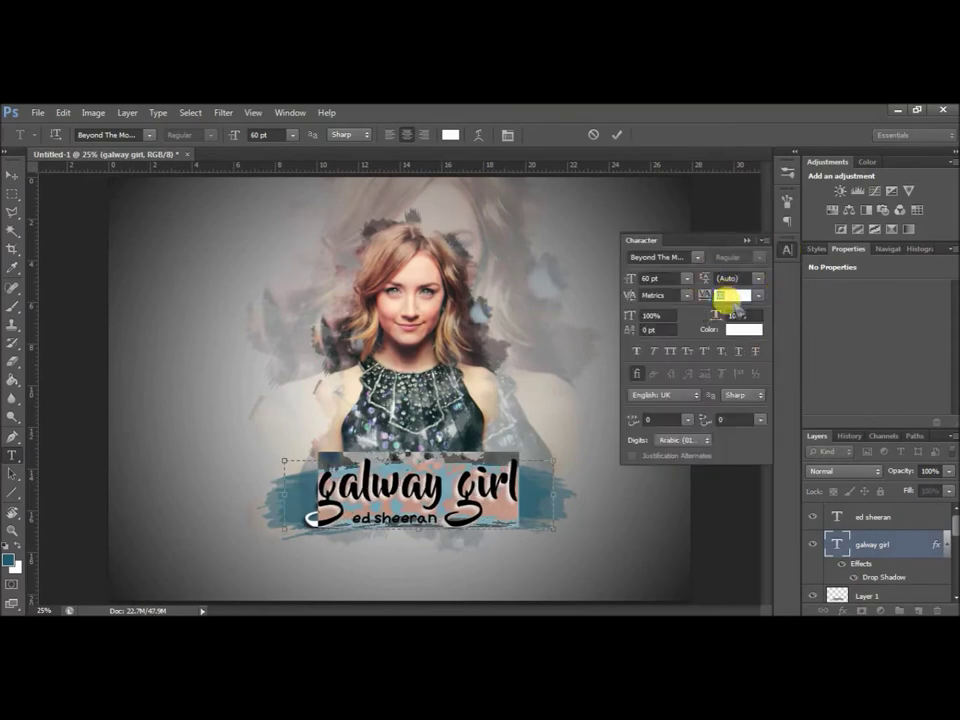
key(ctrl+h)
click(746, 241)
click(12, 175)
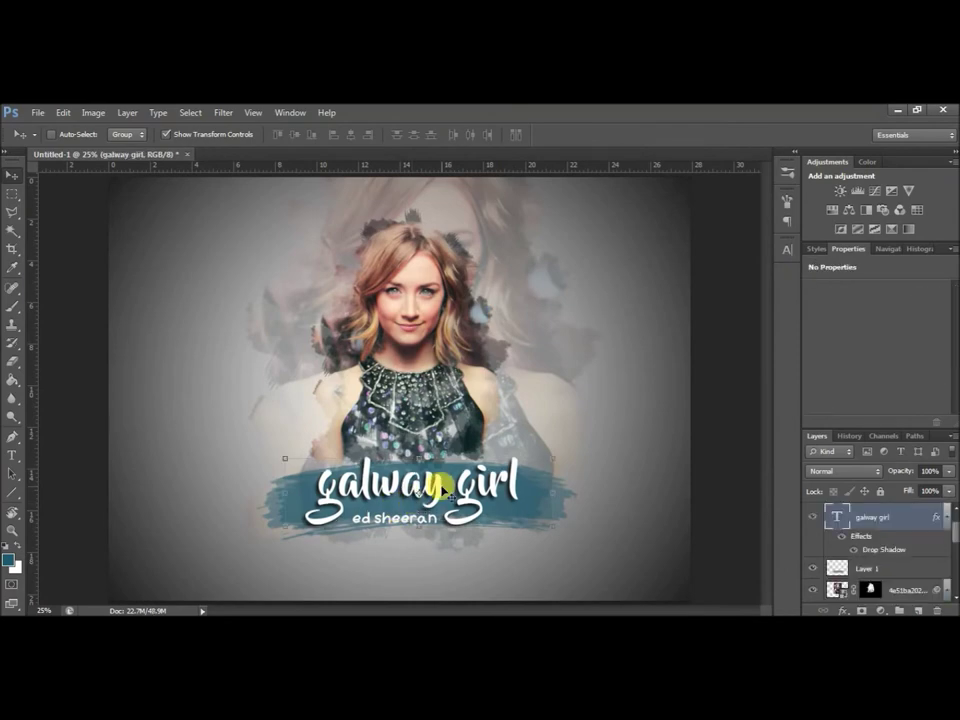
- Add a drop shadow to 'ed sheeran', dragging the shadow close beneath the text
click(383, 522)
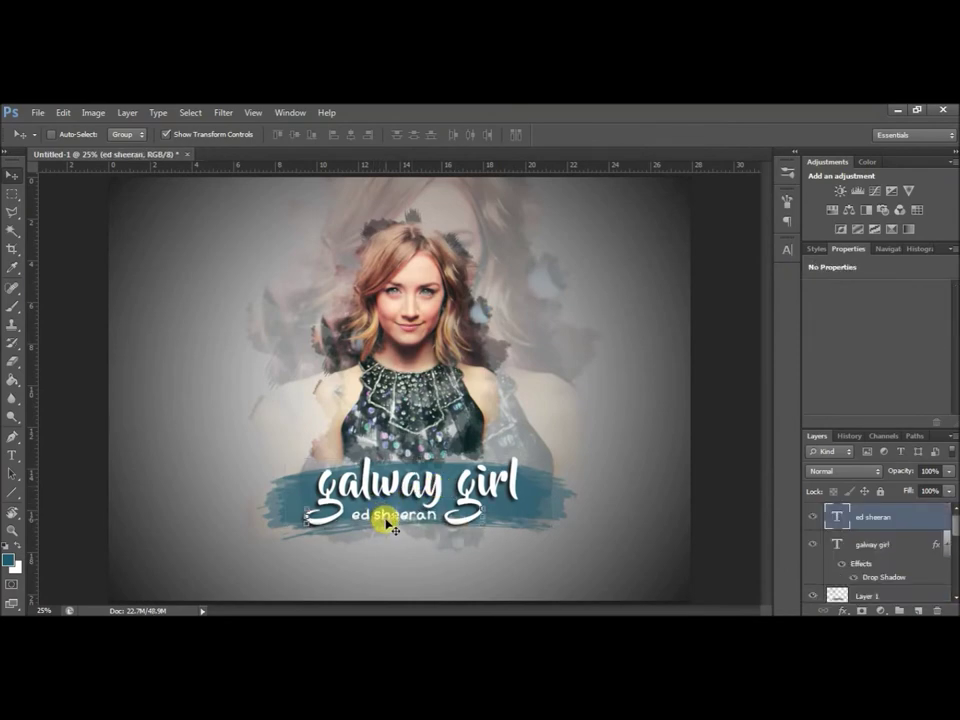
right_click(875, 517)
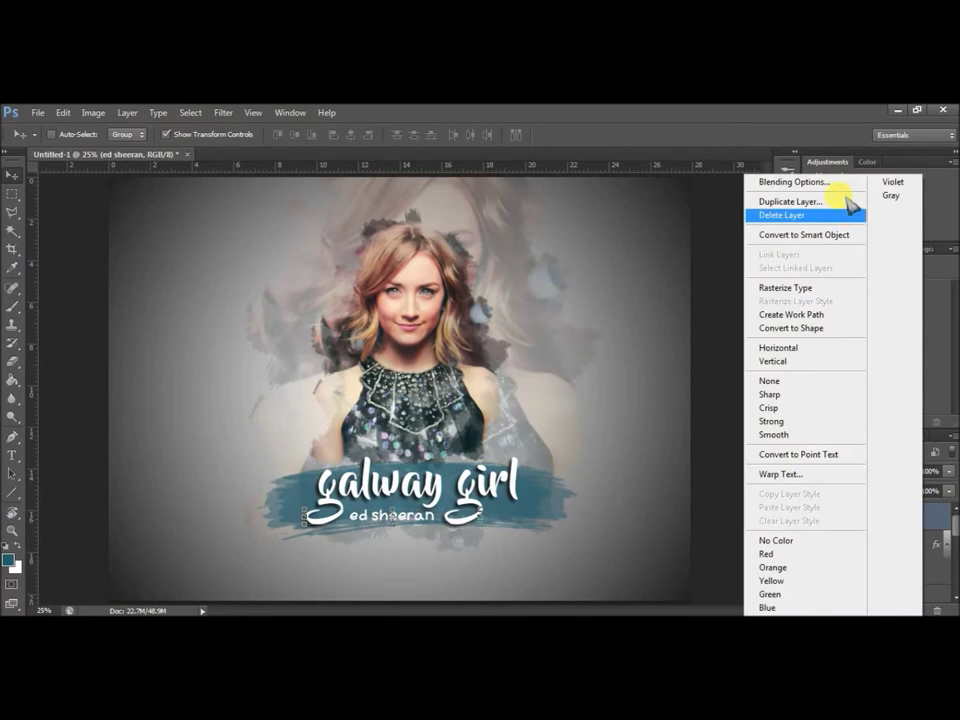
click(775, 181)
click(605, 363)
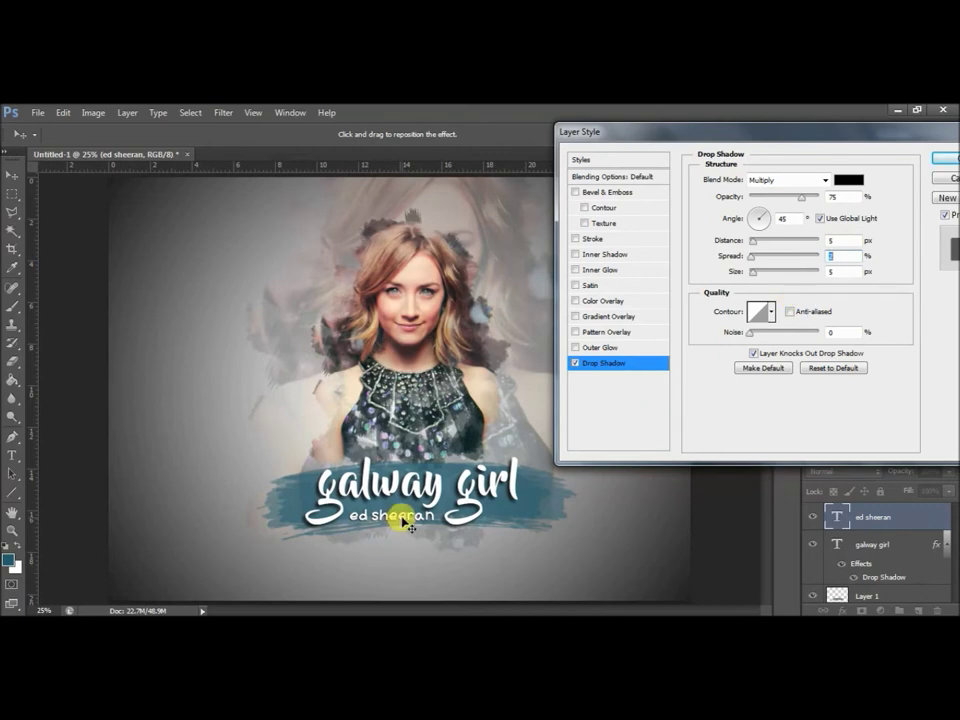
drag(400, 527, 407, 522)
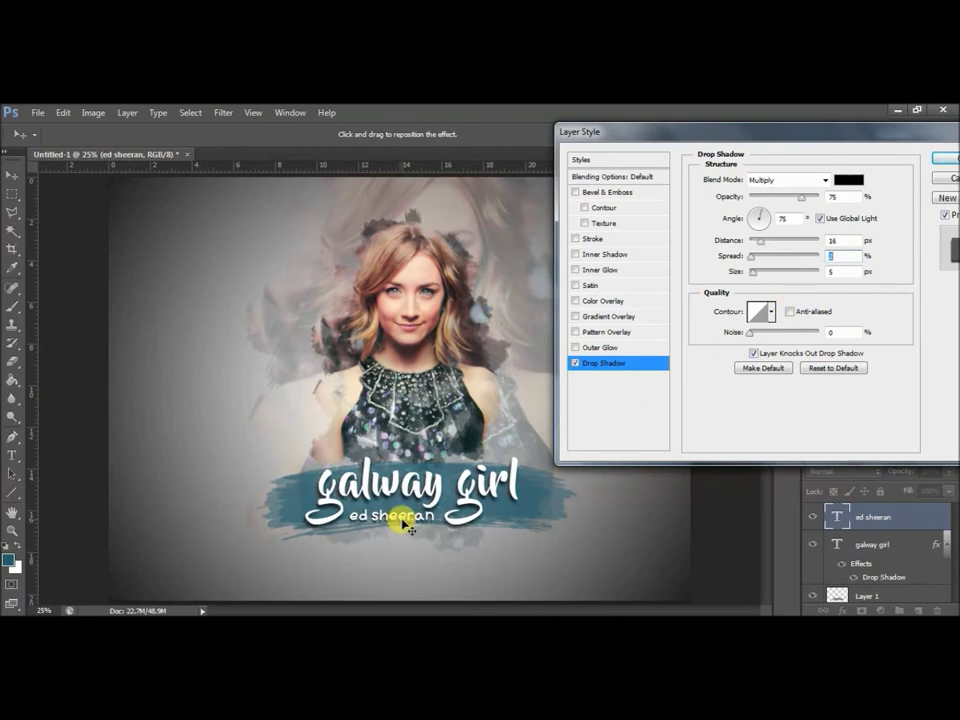
text(2)
click(945, 160)
scroll(889, 578, down, 5)
scroll(880, 540, up, 5)
scroll(883, 516, down, 3)
scroll(883, 516, up, 2)
shift+click(870, 566)
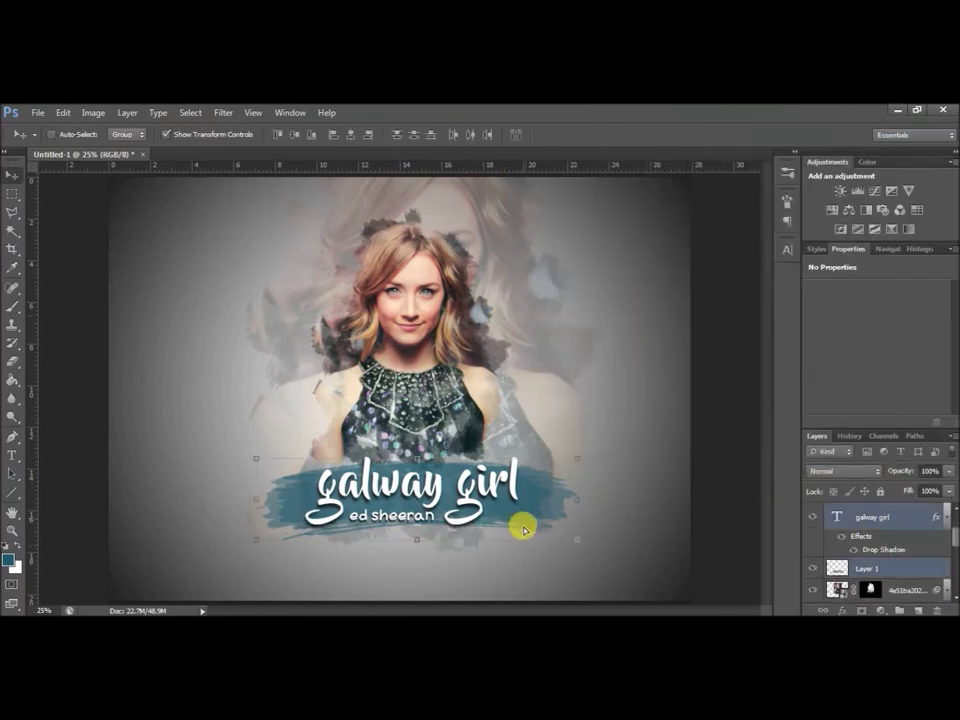
drag(521, 527, 521, 535)
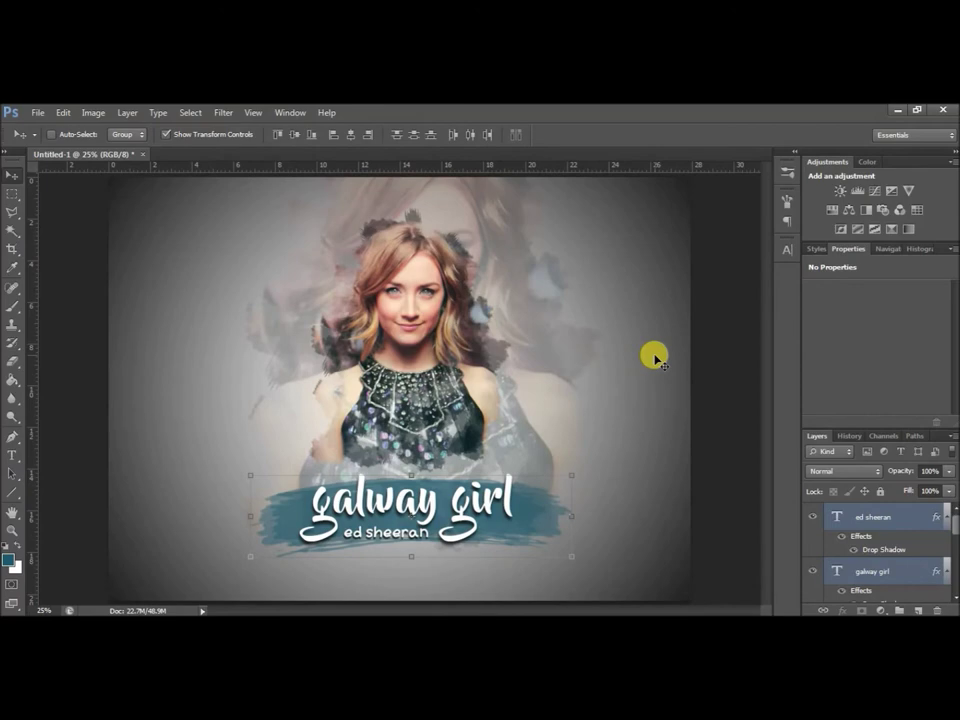
- Zoom out and back in to review the lowered banner, title and subtitle
key(alt+comma)
key(ctrl+minus)
key(ctrl+plus)
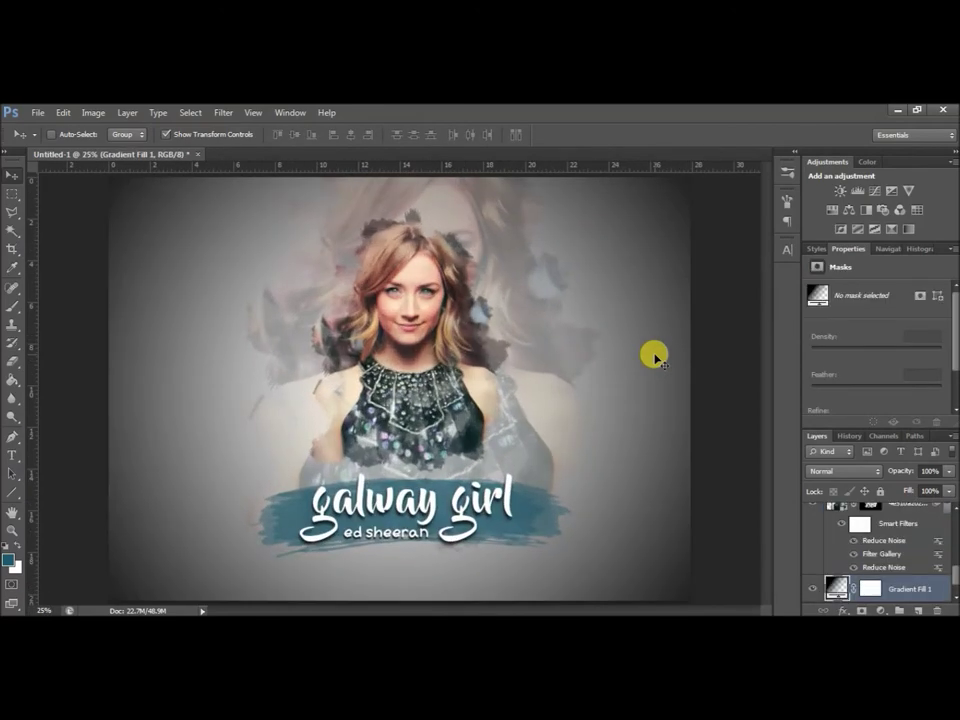